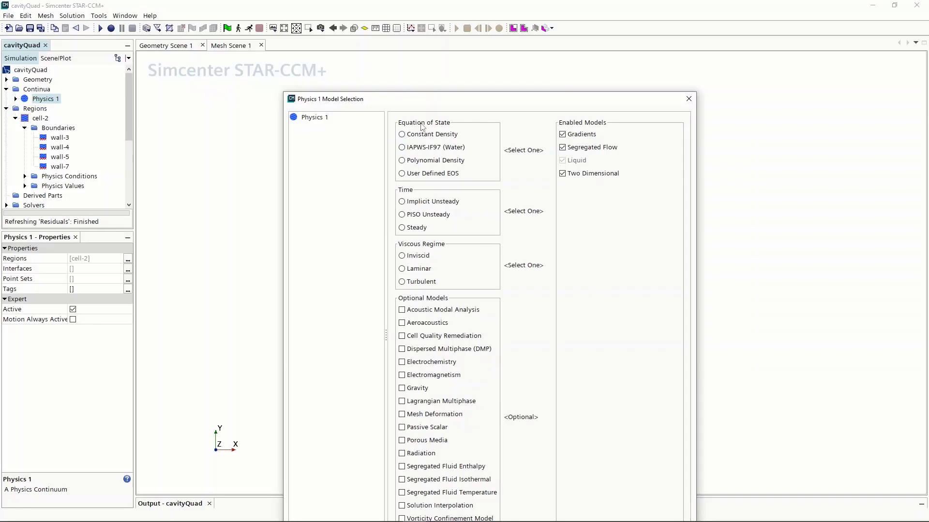
Complete the Physics 1 model selection with Constant Density, Steady and Laminar, and finish the selection.
left_click(402, 134)
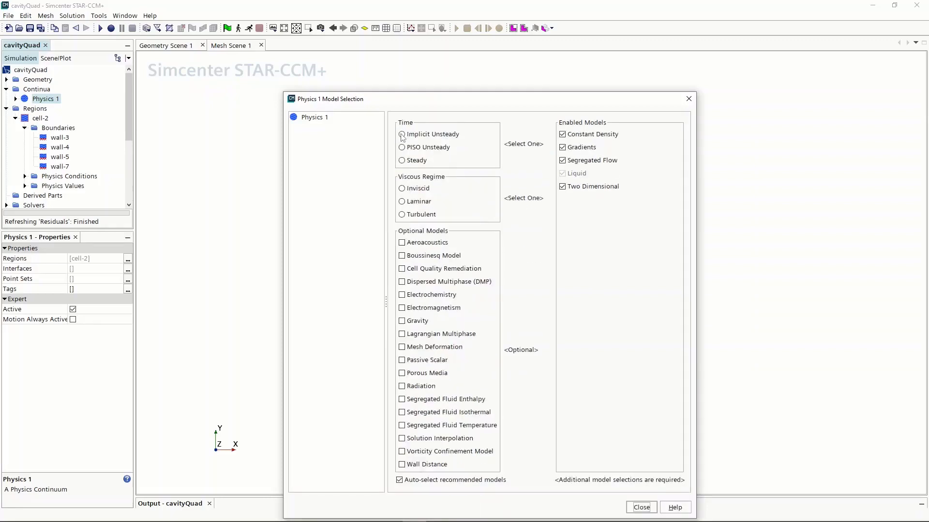
left_click(402, 160)
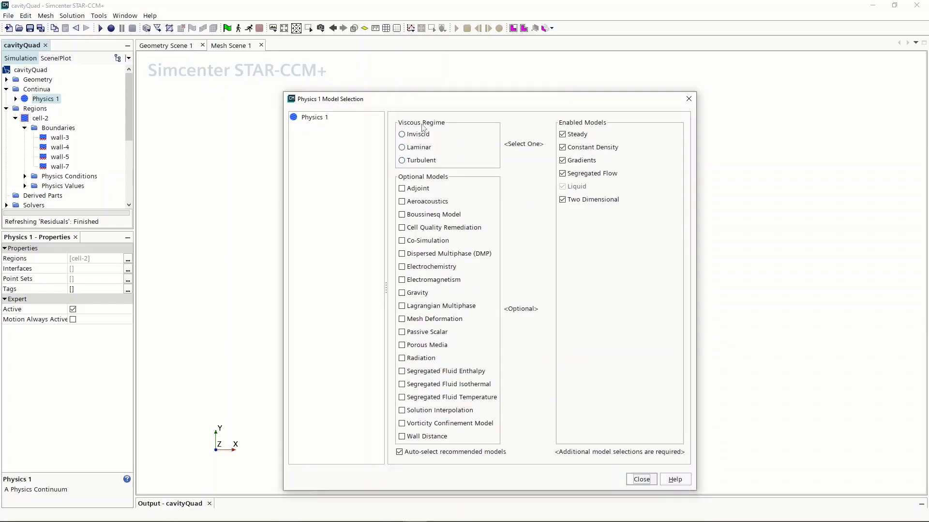
left_click(402, 147)
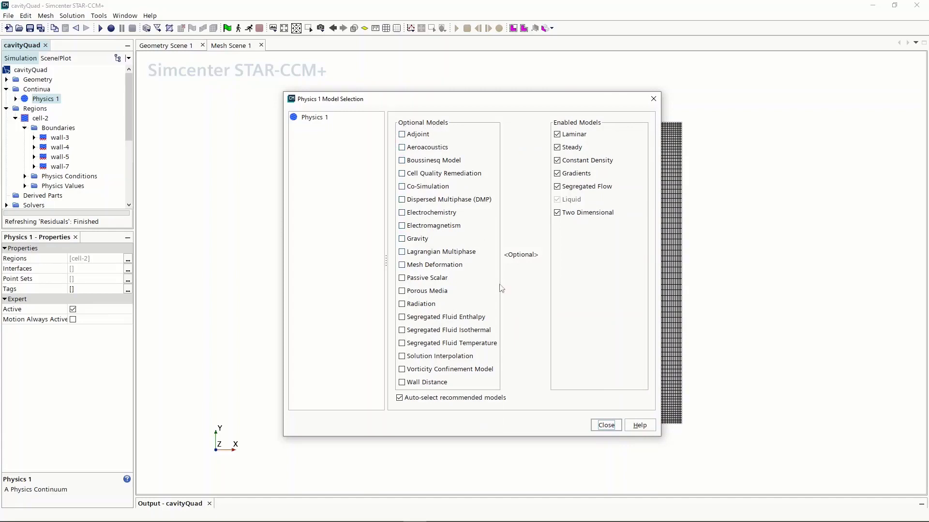
left_click(605, 426)
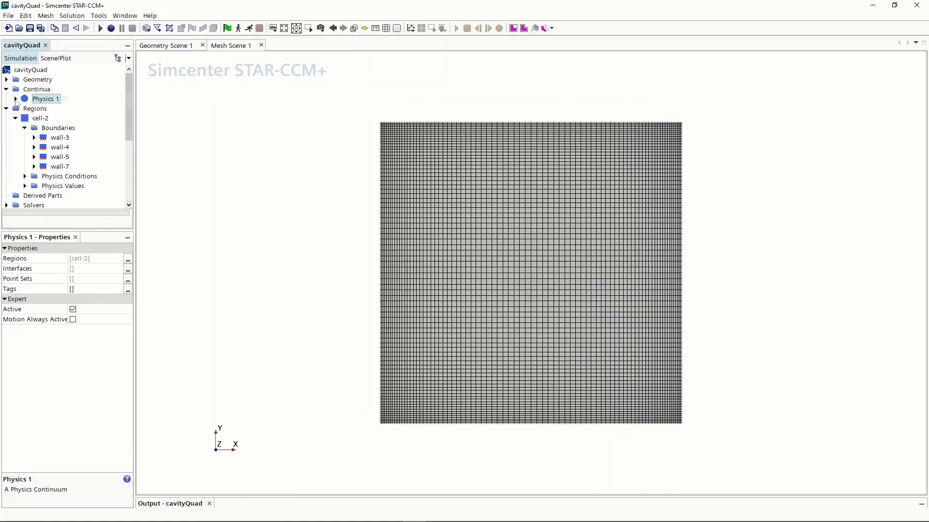
Set the constant density of the H2O liquid in the Physics 1 models to 1 kg/m^3.
left_click(15, 99)
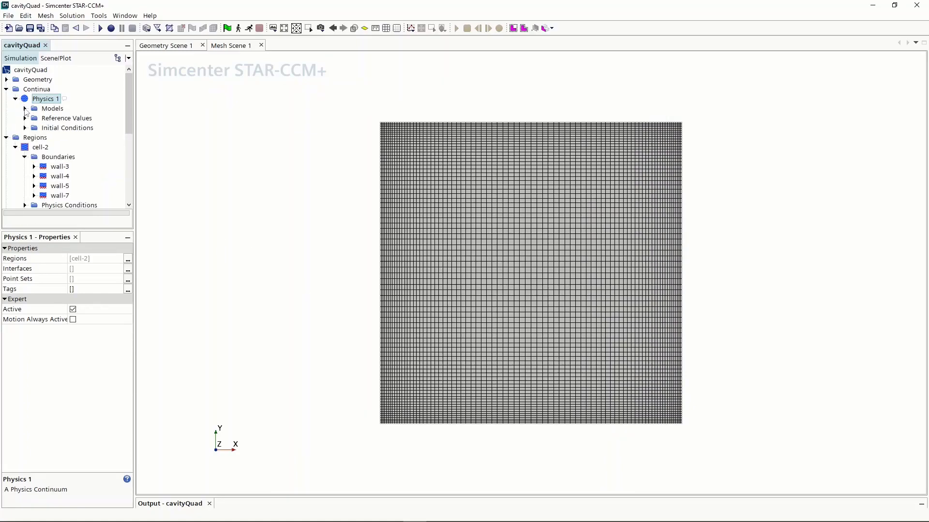
left_click(25, 108)
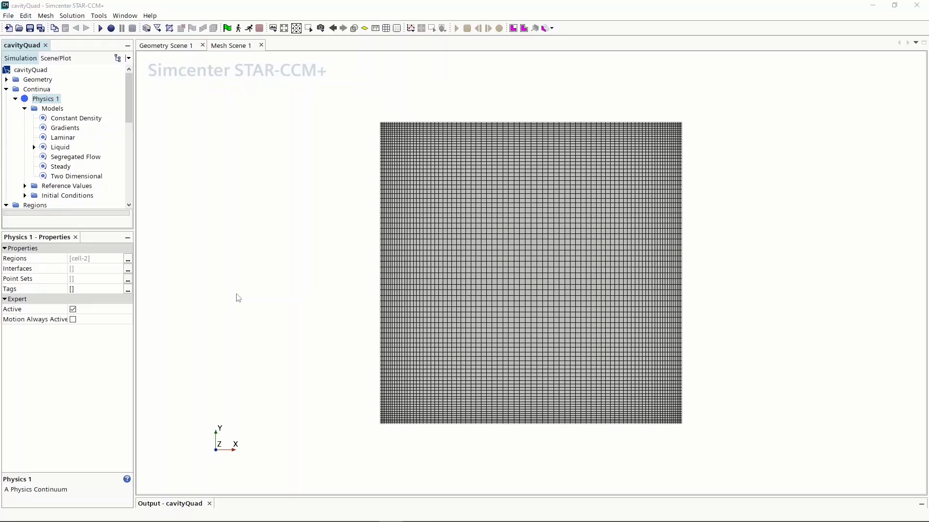
left_click(57, 149)
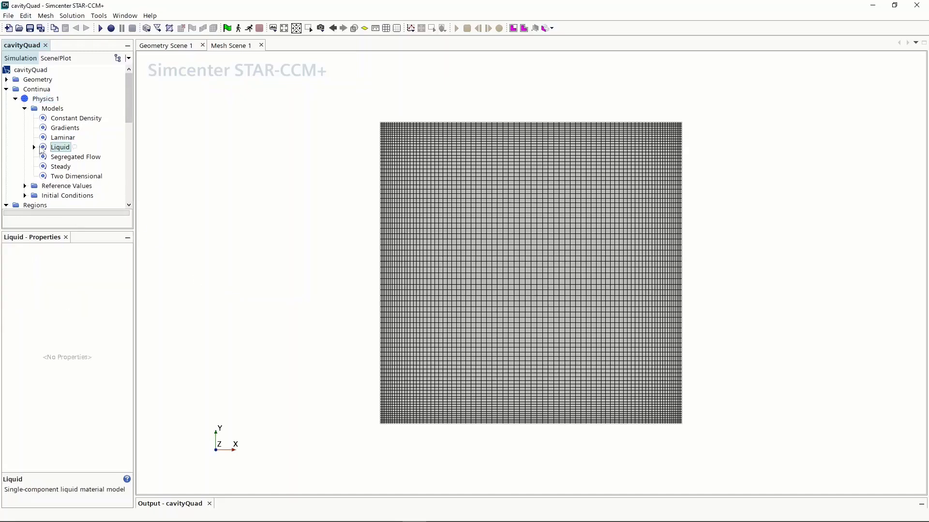
left_click(34, 147)
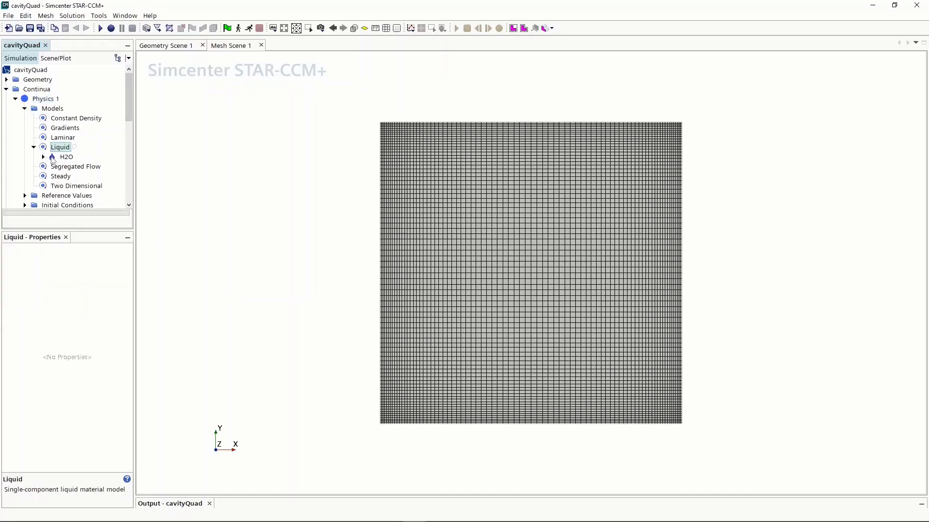
left_click(43, 157)
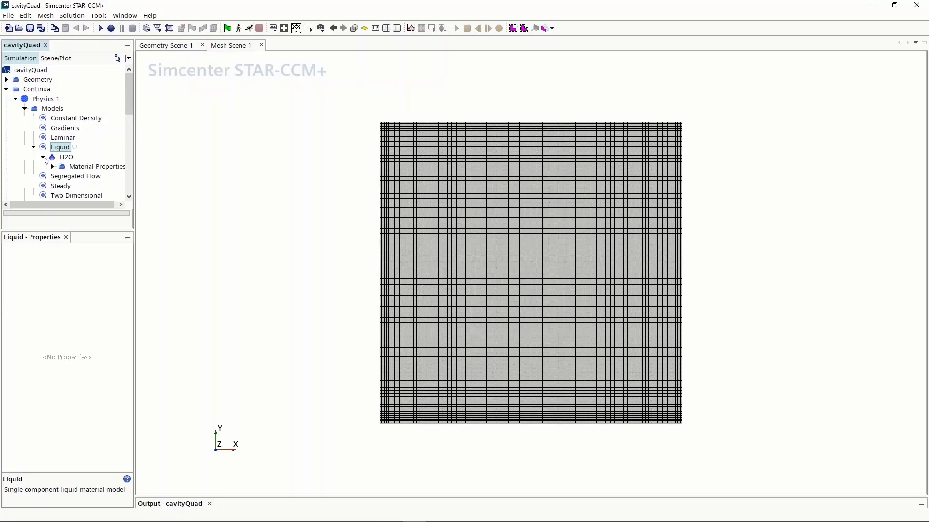
double_click(87, 168)
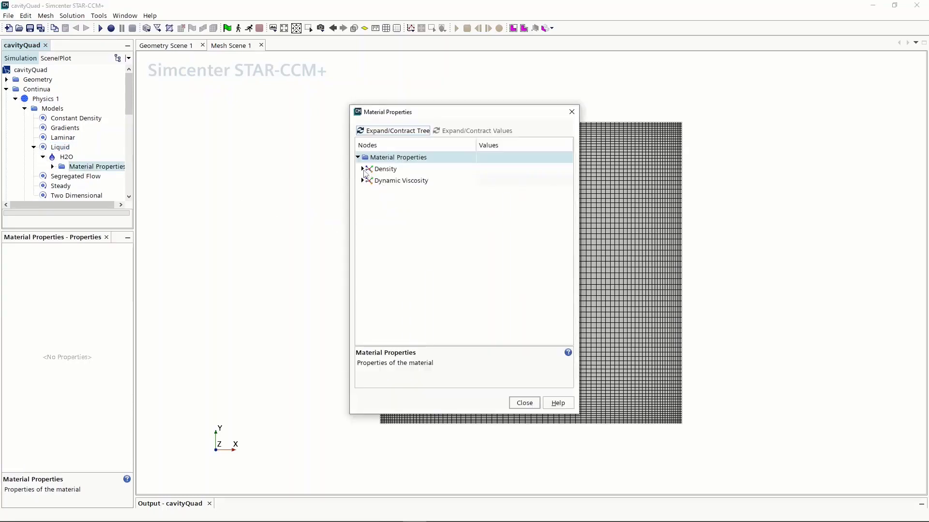
left_click(362, 169)
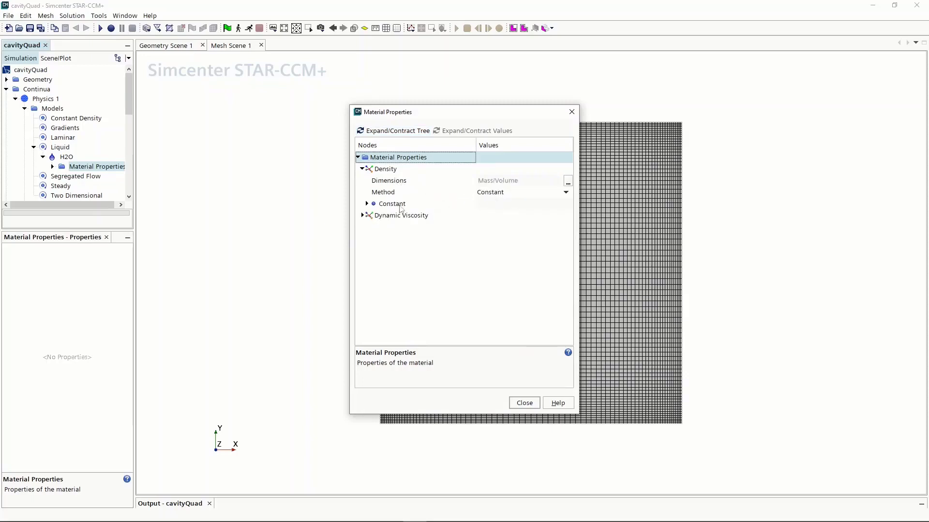
left_click(367, 203)
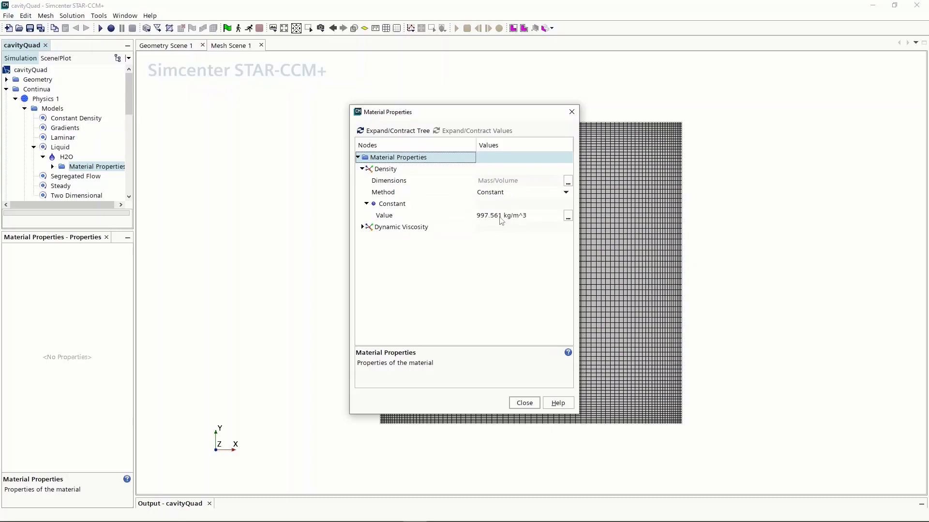
left_click(501, 216)
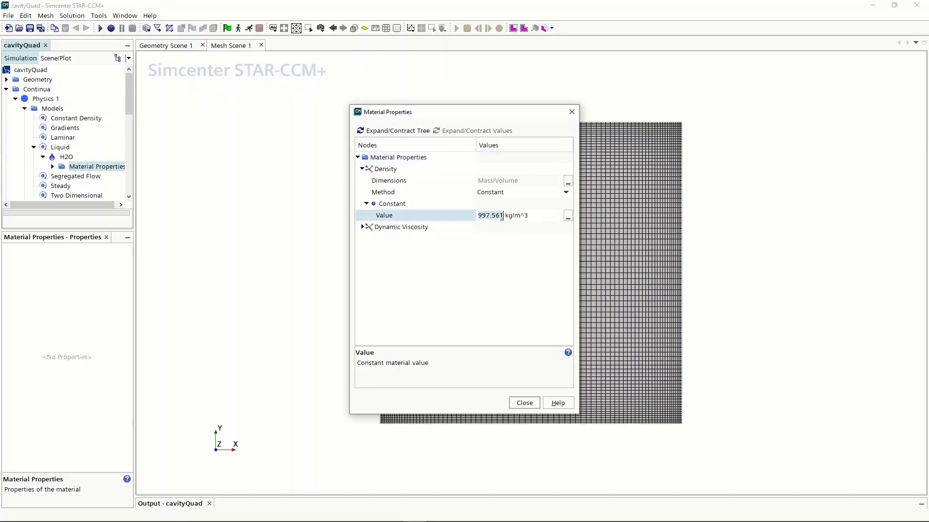
left_click_drag(501, 216, 476, 220)
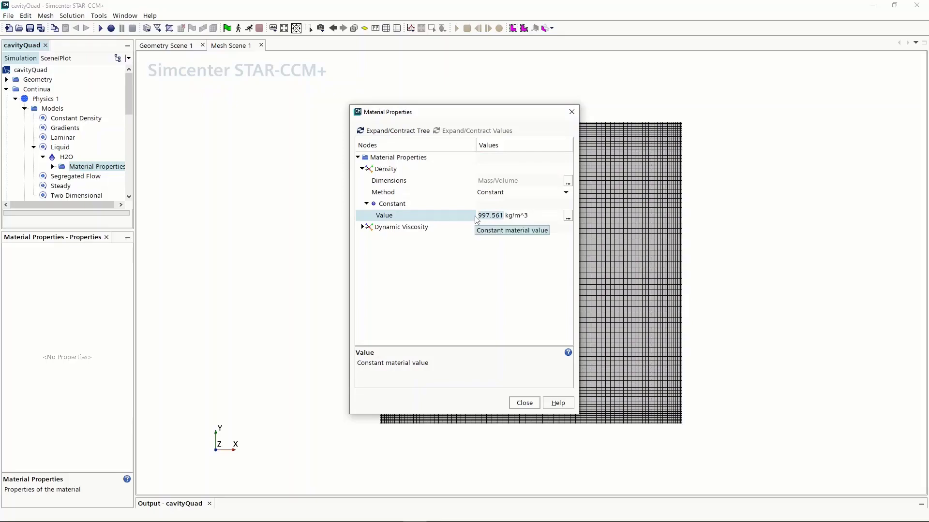
type("1")
key("Return")
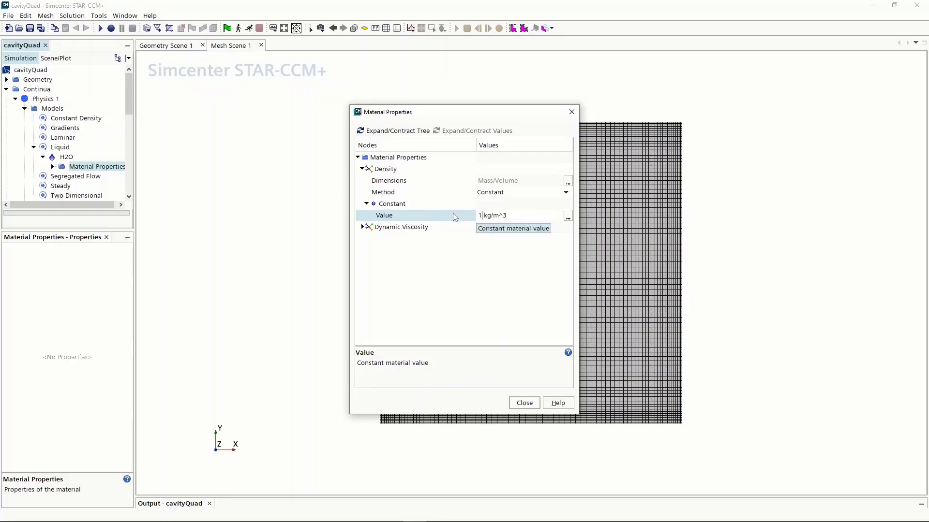
Set the constant dynamic viscosity of H2O to 2 and close its material properties.
left_click(362, 228)
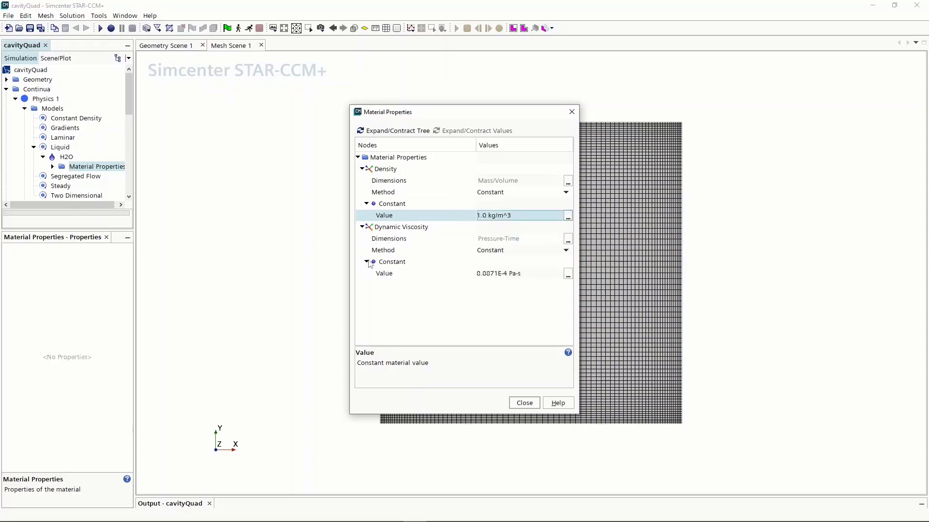
left_click(487, 274)
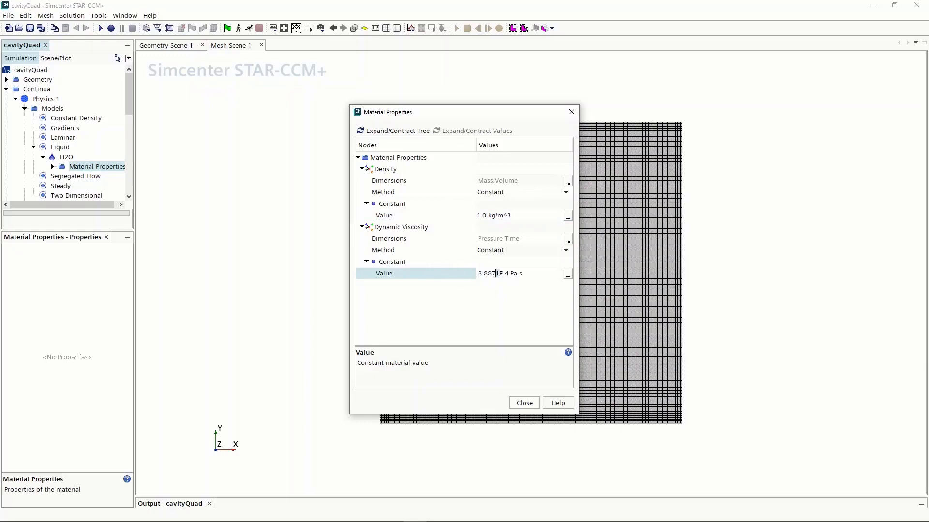
key("ctrl+shift+Right")
type("2")
left_click(524, 404)
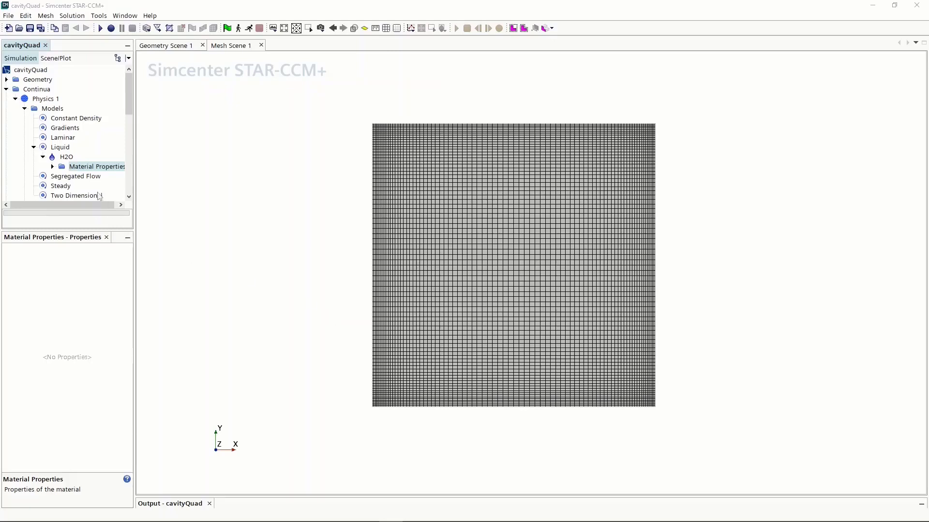
Combine the boundaries wall-3, wall-4 and wall-7 of region cell-2 into a single boundary.
scroll(77, 173, "down", 5)
left_click(37, 80)
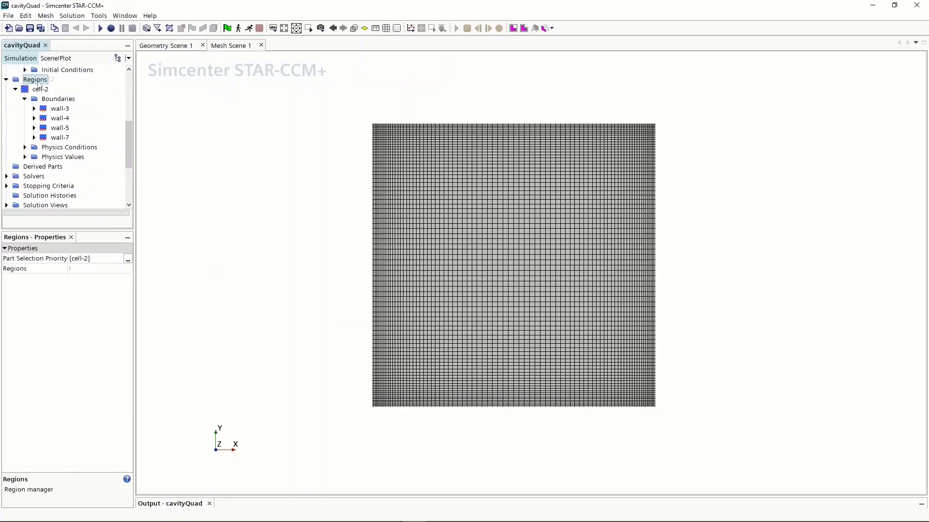
left_click(39, 90)
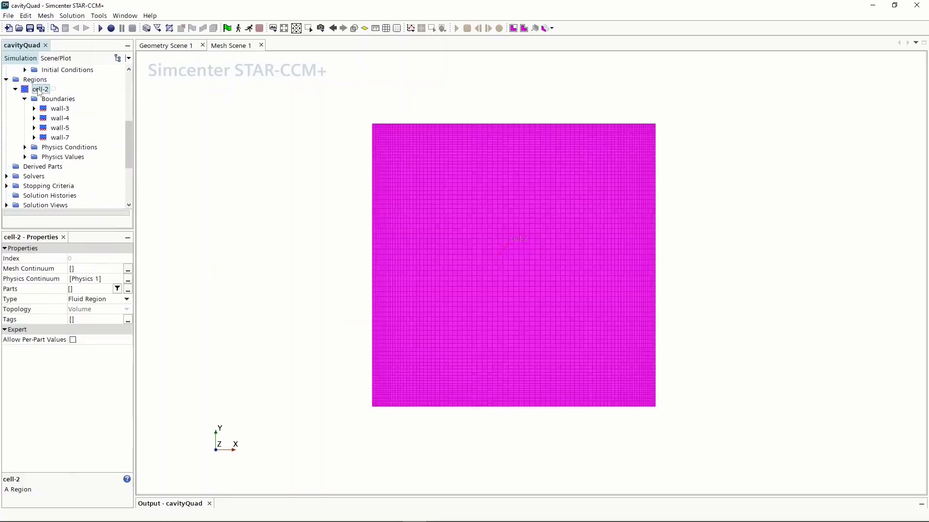
left_click(60, 101)
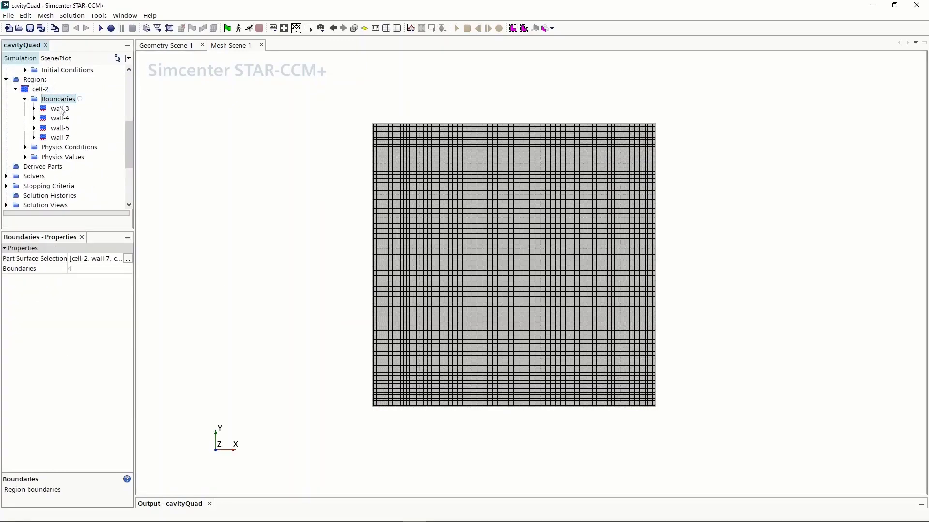
left_click(60, 109)
left_click(60, 119, "ctrl")
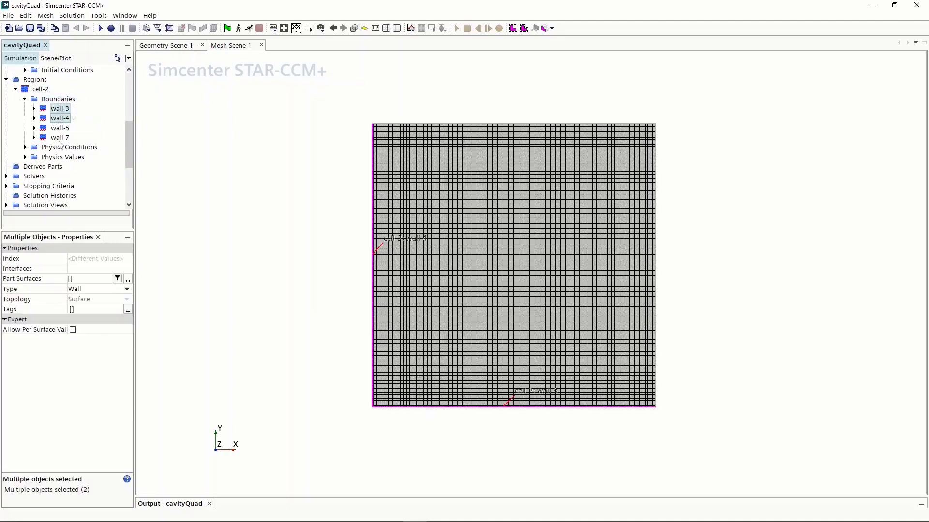
left_click(60, 138, "ctrl")
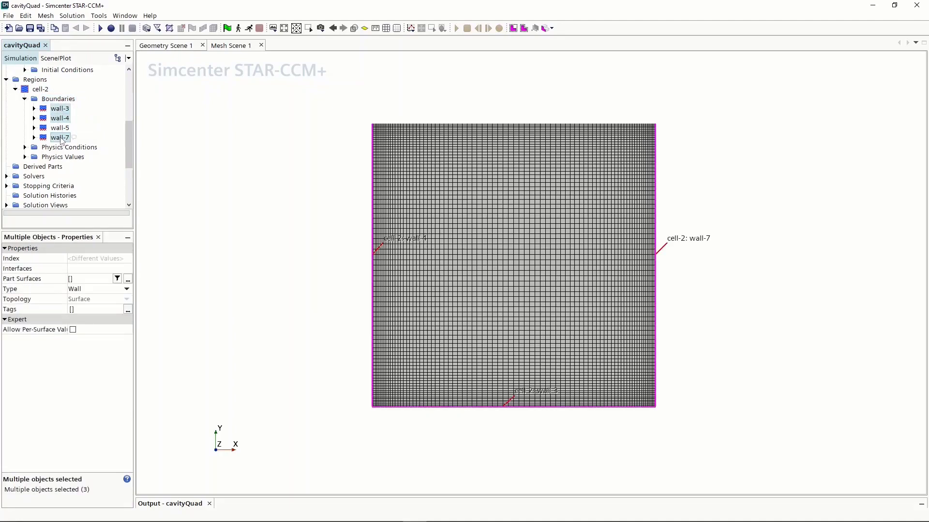
right_click(61, 139)
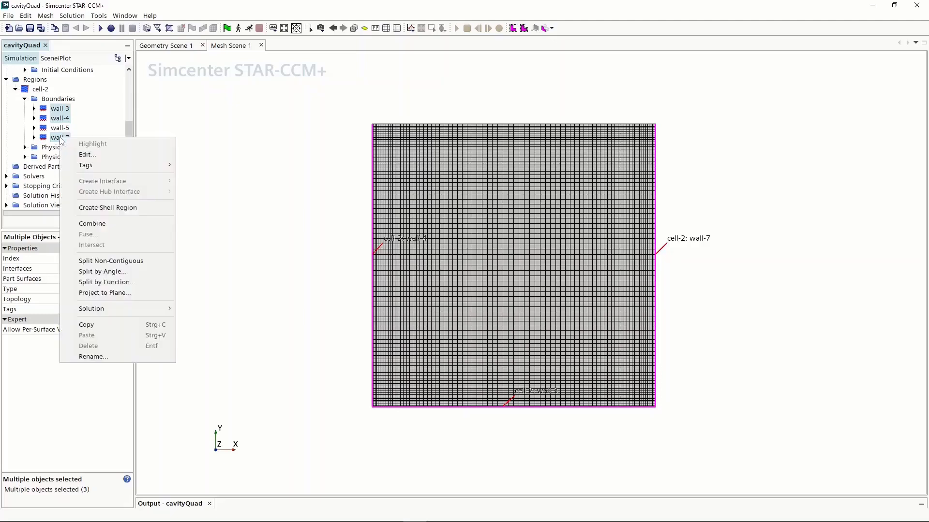
left_click(92, 223)
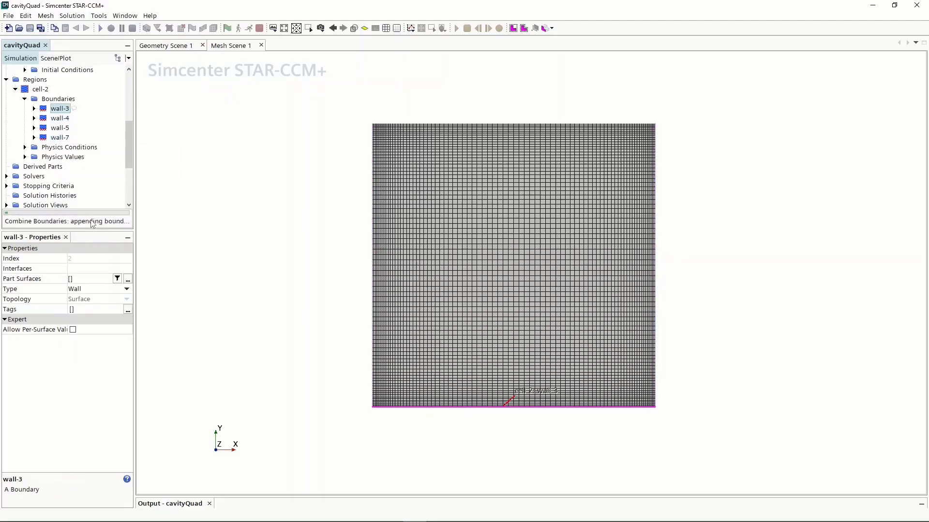
Rename the combined wall-3 boundary as Stationary Wall.
left_click(60, 111)
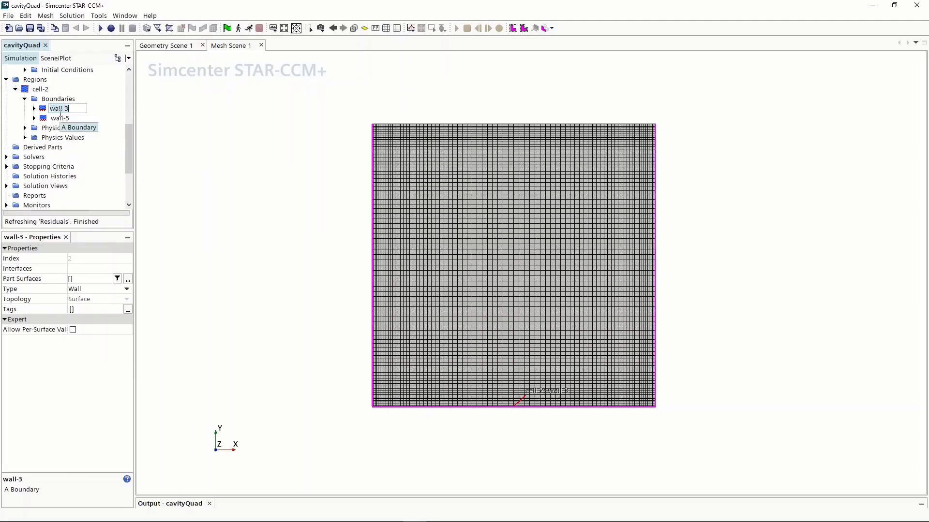
type("Stationr")
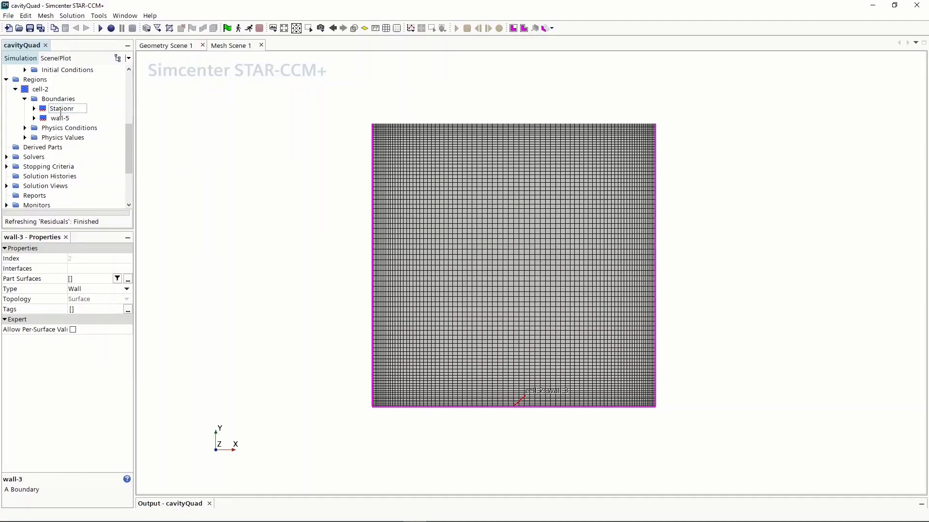
type("ary Wall")
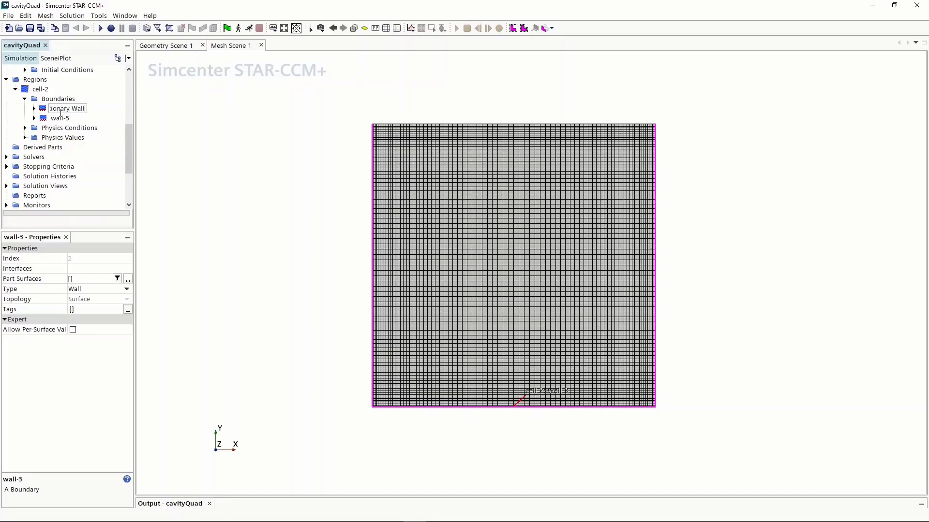
key("Return")
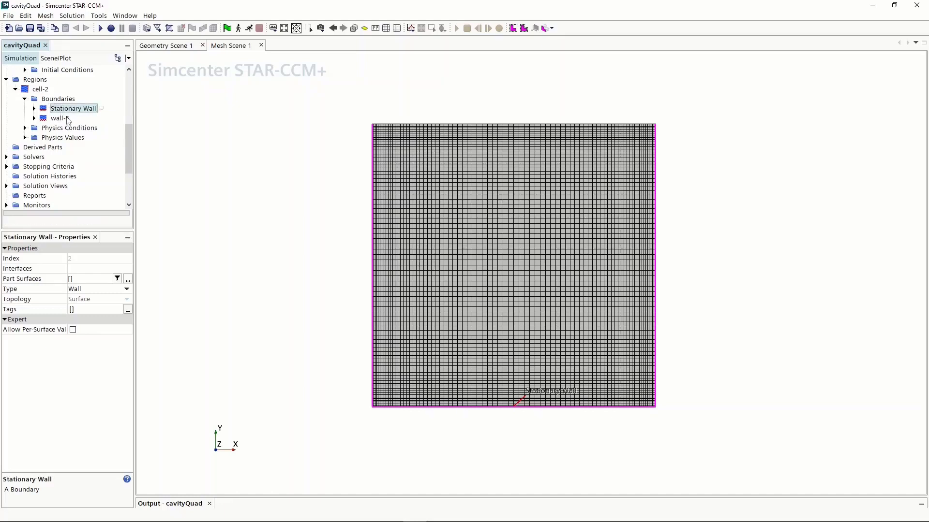
Rename the wall-5 boundary along the cavity's upper edge as Moving Wall.
left_click(60, 118)
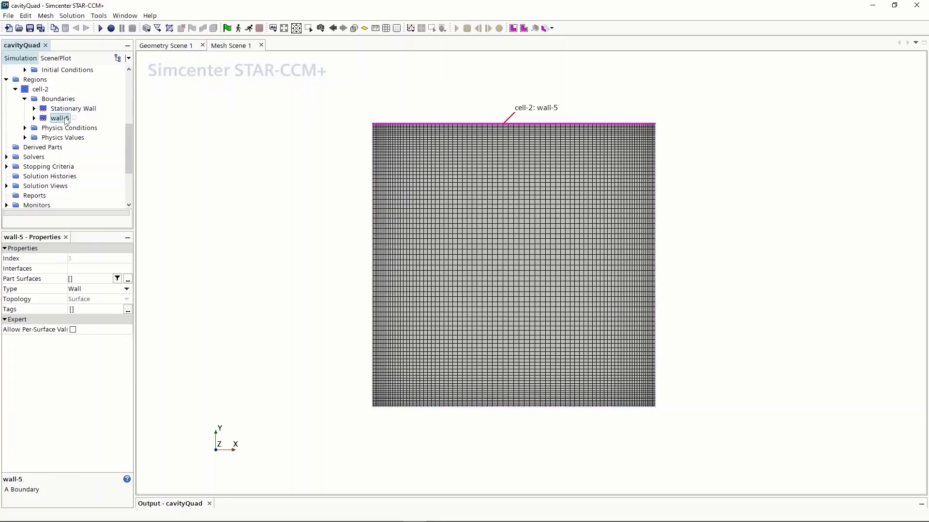
left_click(65, 119)
type("Moving Wall")
key("Return")
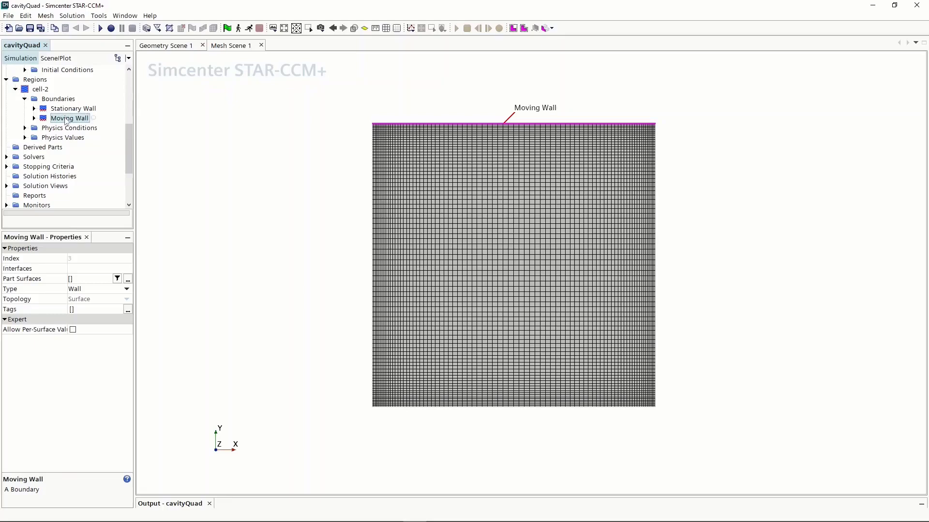
Set the Moving Wall boundary's tangential velocity specification method to Vector.
left_click(33, 118)
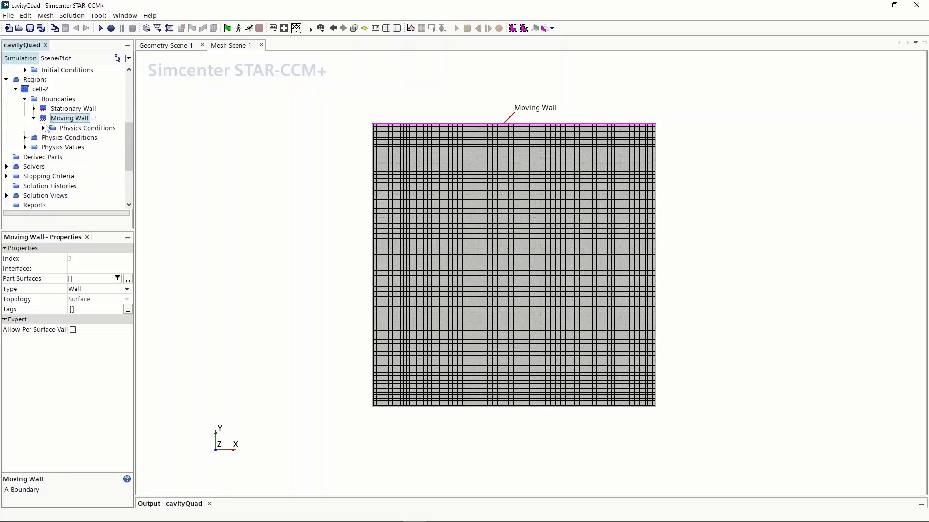
left_click(43, 127)
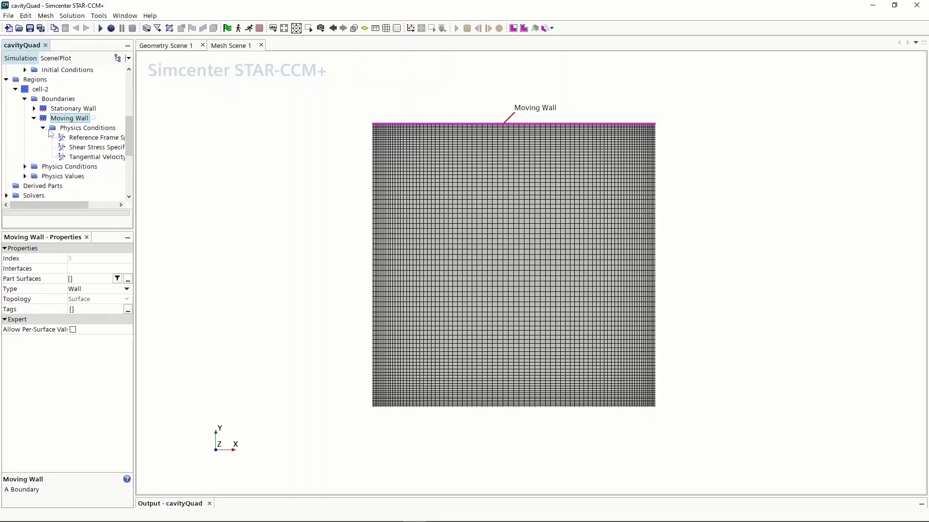
double_click(79, 129)
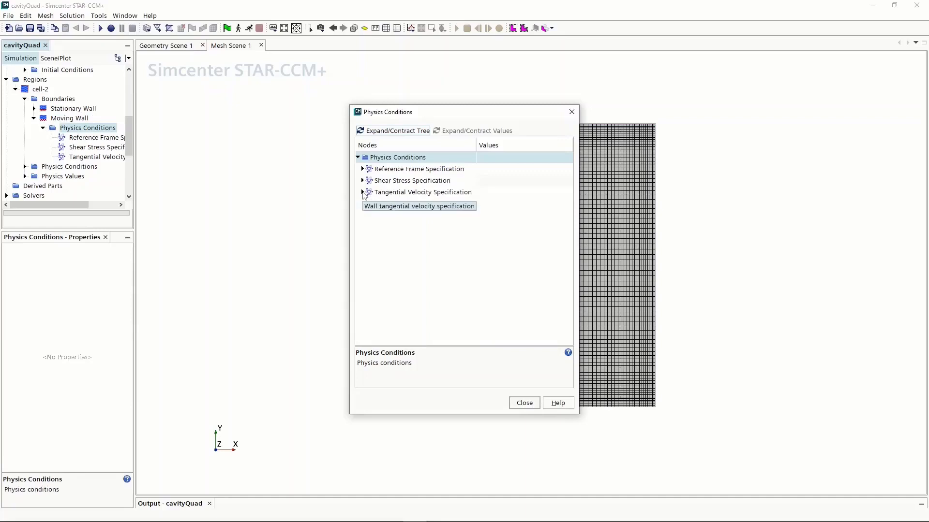
left_click(362, 192)
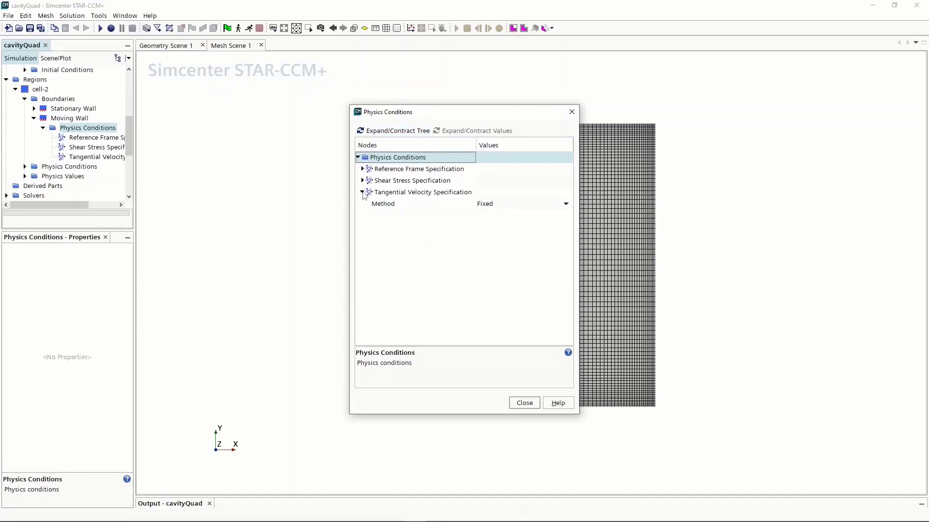
left_click(541, 203)
left_click(506, 225)
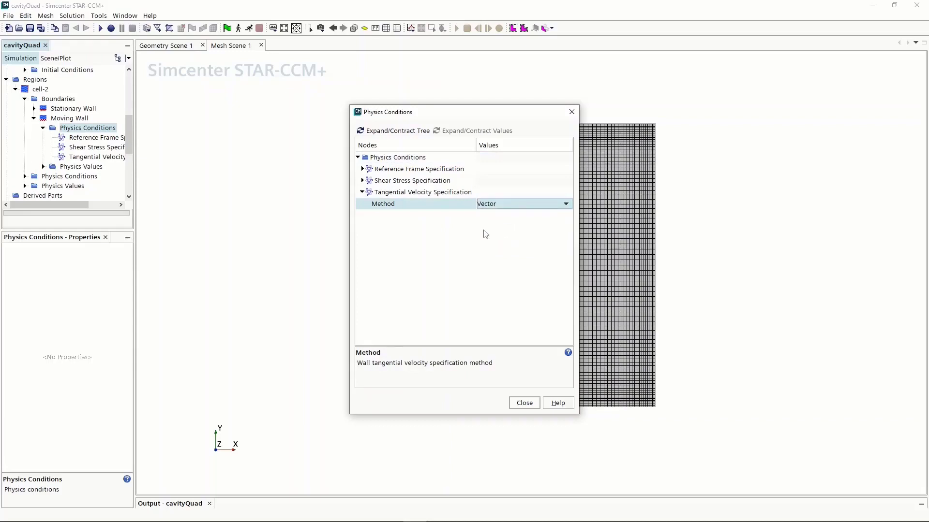
left_click(523, 403)
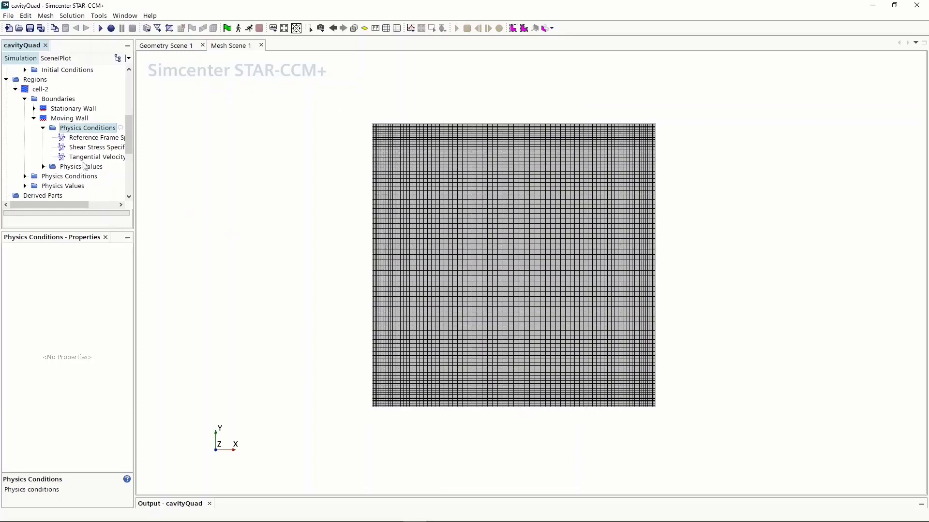
Set the Moving Wall's constant relative velocity to [1.0, 0.0] m/s and save the simulation.
left_click(43, 166)
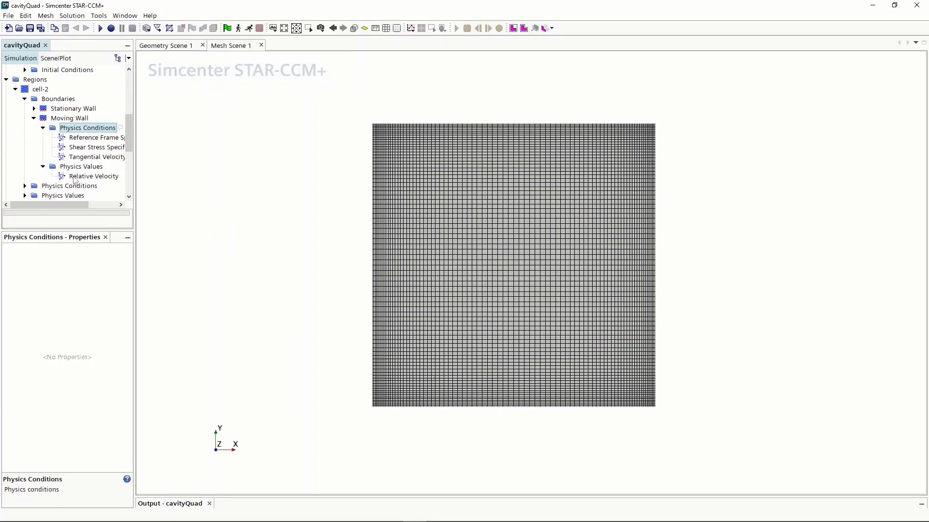
double_click(75, 178)
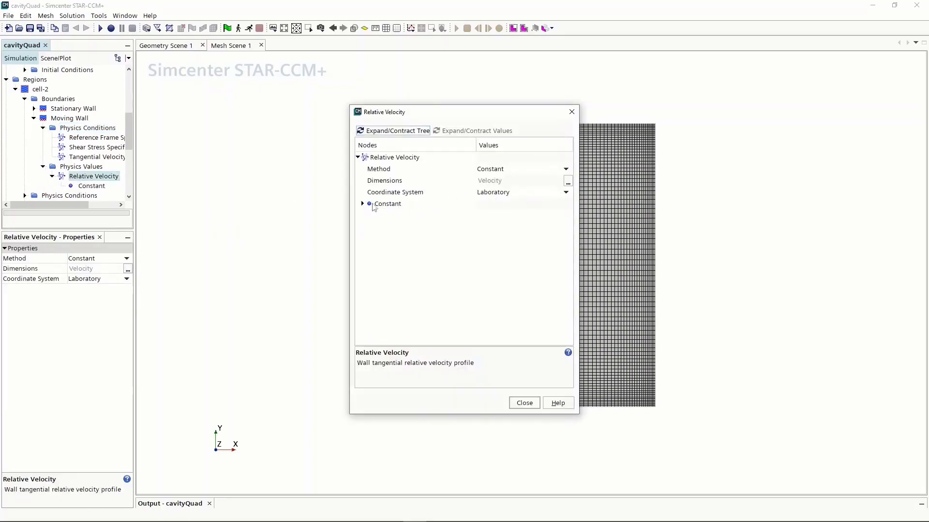
left_click(363, 204)
left_click(488, 217)
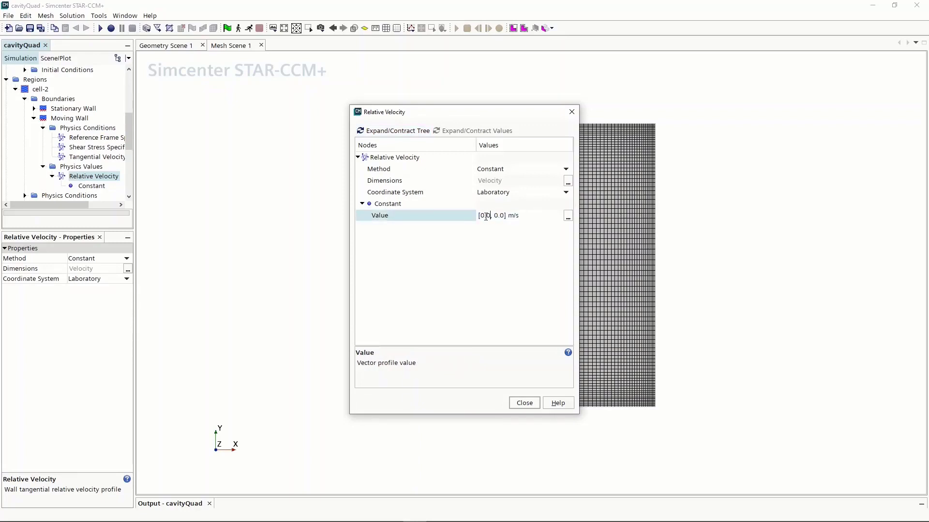
double_click(486, 216)
type("1")
left_click(524, 403)
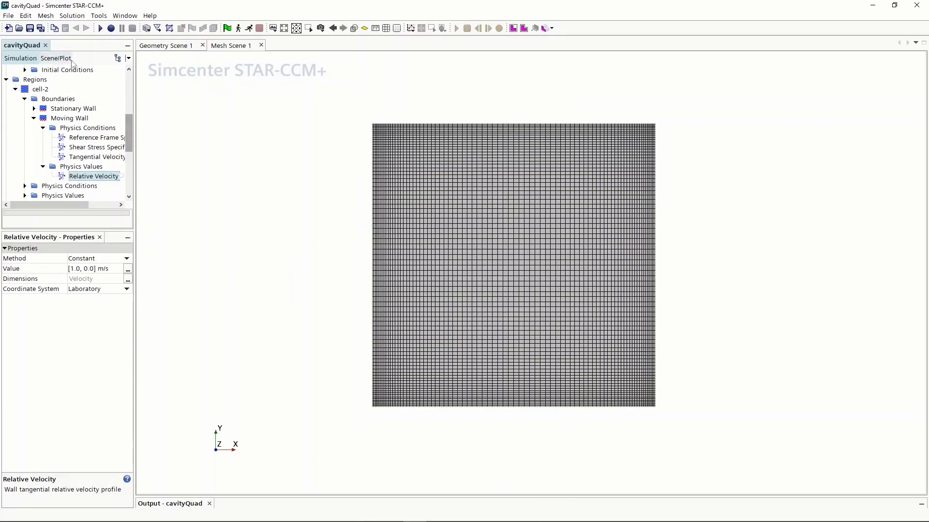
left_click(31, 29)
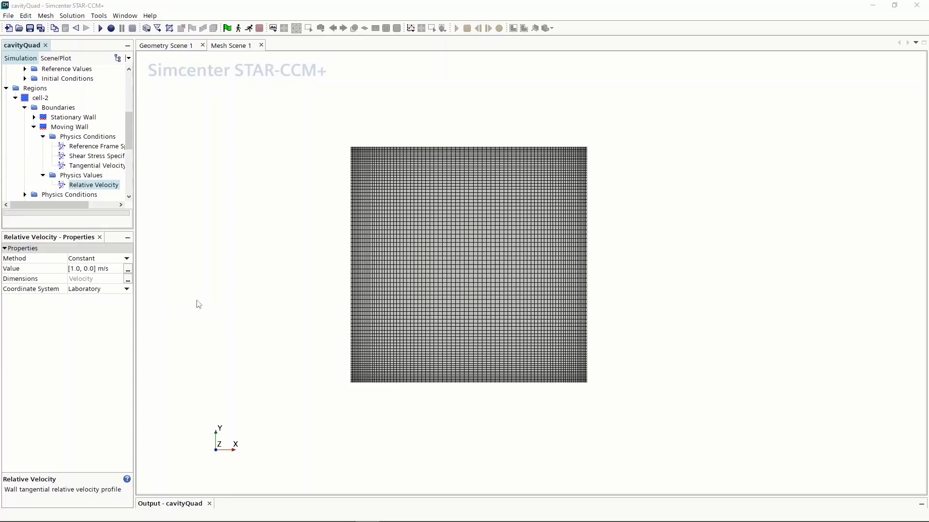
Create a new vector scene and place its velocity color bar vertically beside the cavity's right edge.
scroll(79, 178, "down", 3)
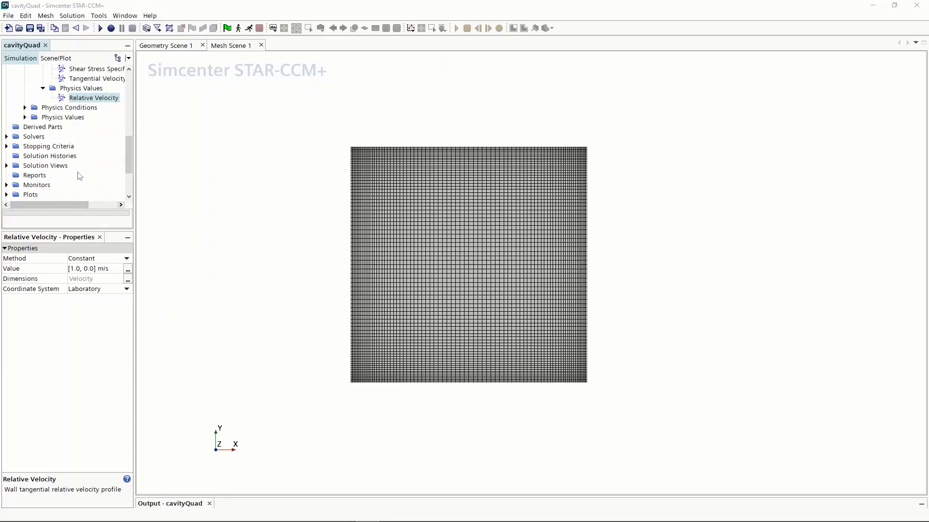
scroll(47, 132, "down", 2)
right_click(32, 149)
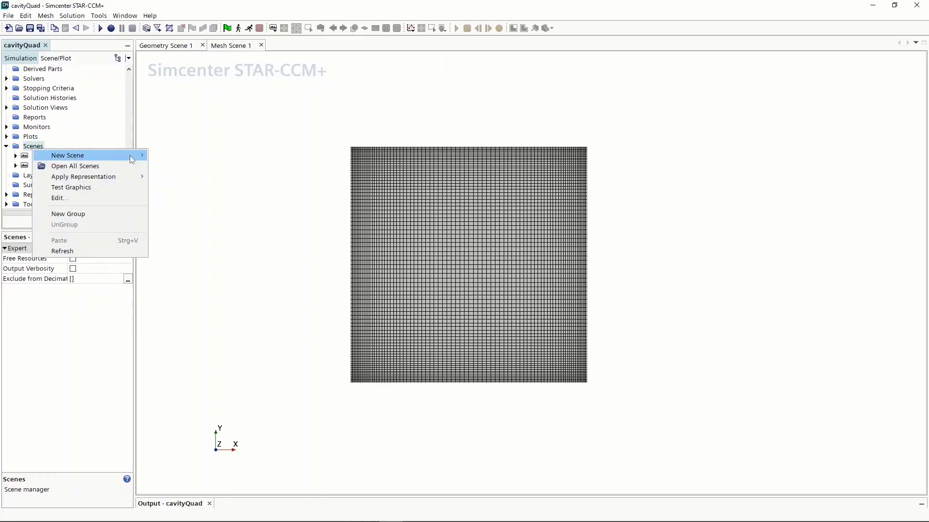
mouse_move(131, 156)
left_click(177, 187)
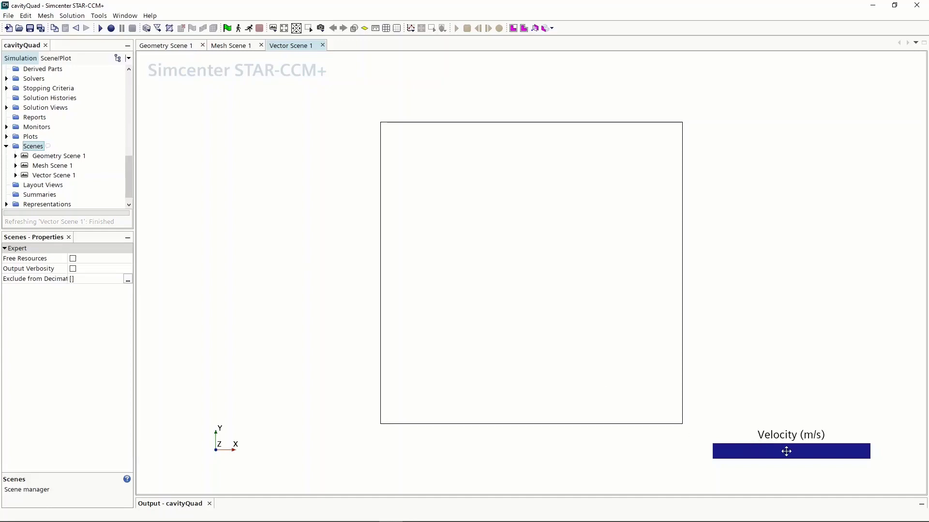
left_click_drag(786, 451, 799, 300)
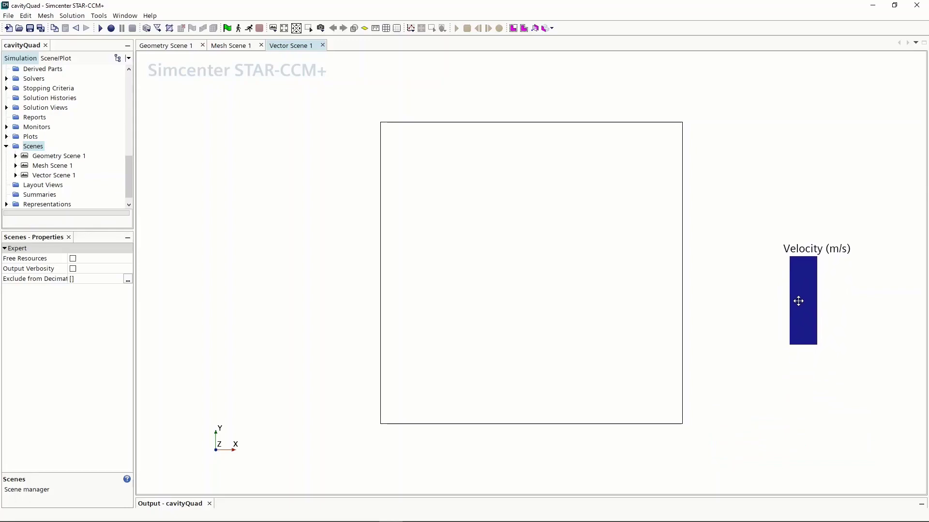
left_click_drag(798, 301, 800, 296)
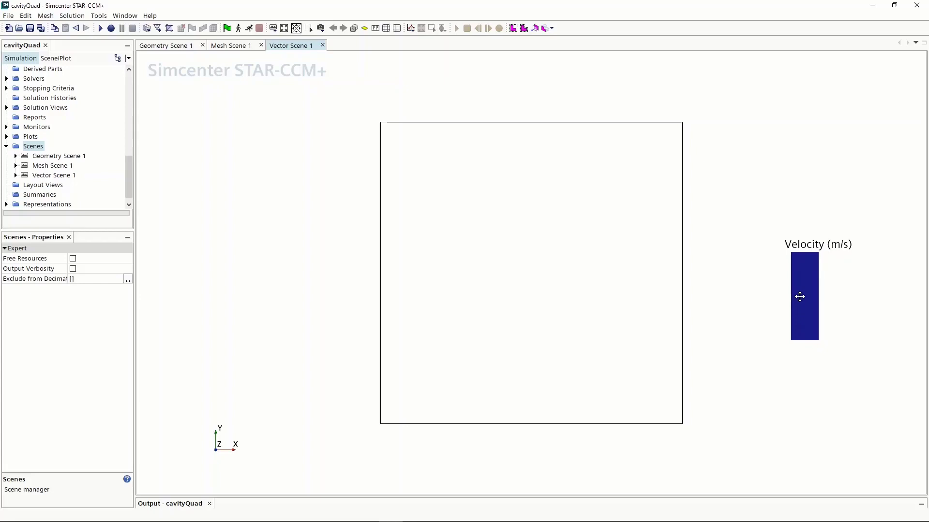
Examine the vector displayer of Vector Scene 1 and its assigned parts.
left_click(16, 175)
left_click(25, 195)
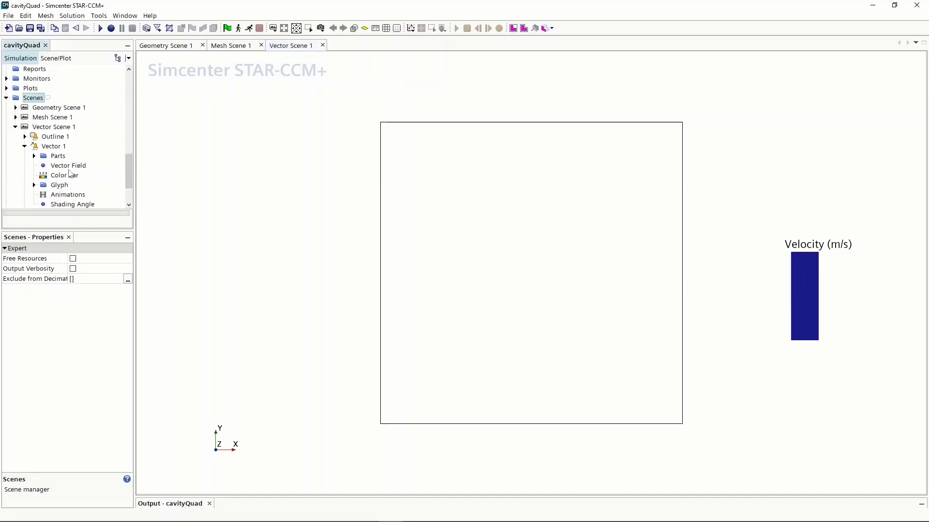
left_click(34, 156)
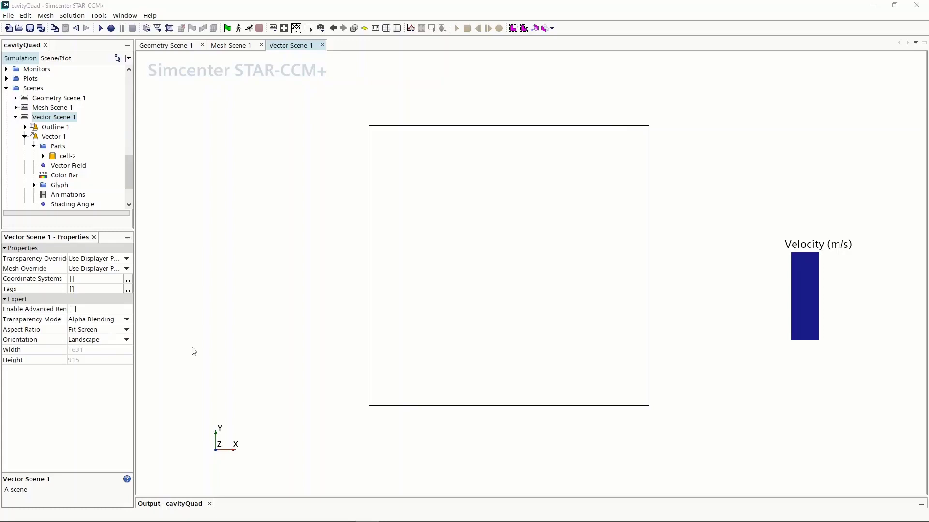
Start a derived line probe on cell-2 with Point 1 at X 0.5 m, Y 0.0 m.
scroll(42, 182, "up", 3)
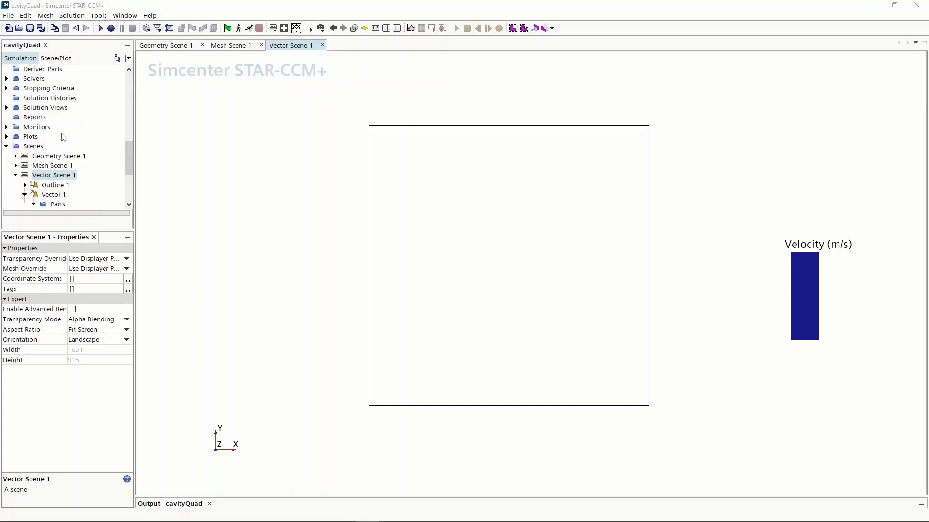
right_click(44, 100)
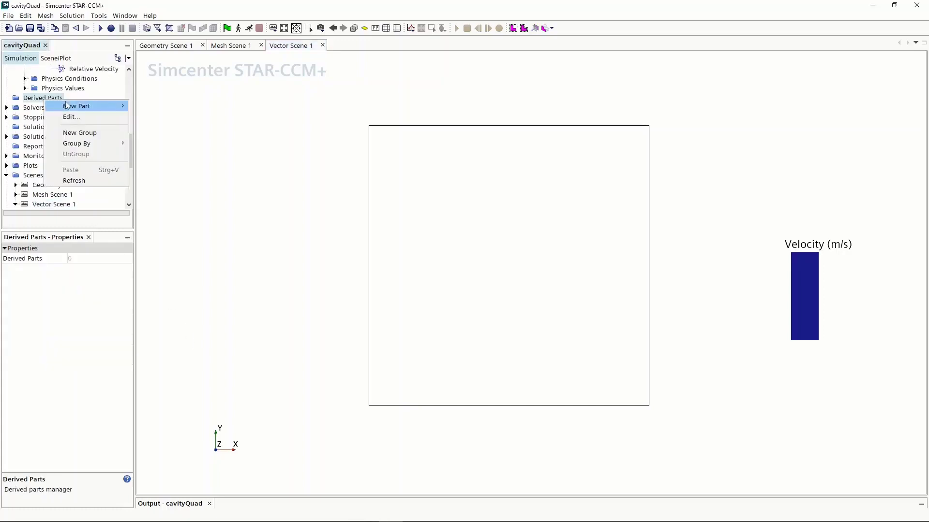
mouse_move(98, 111)
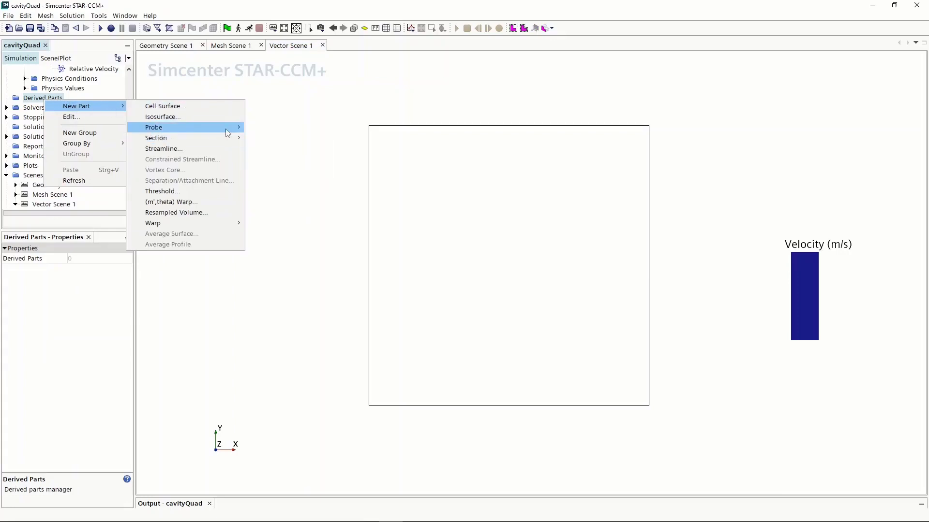
mouse_move(227, 132)
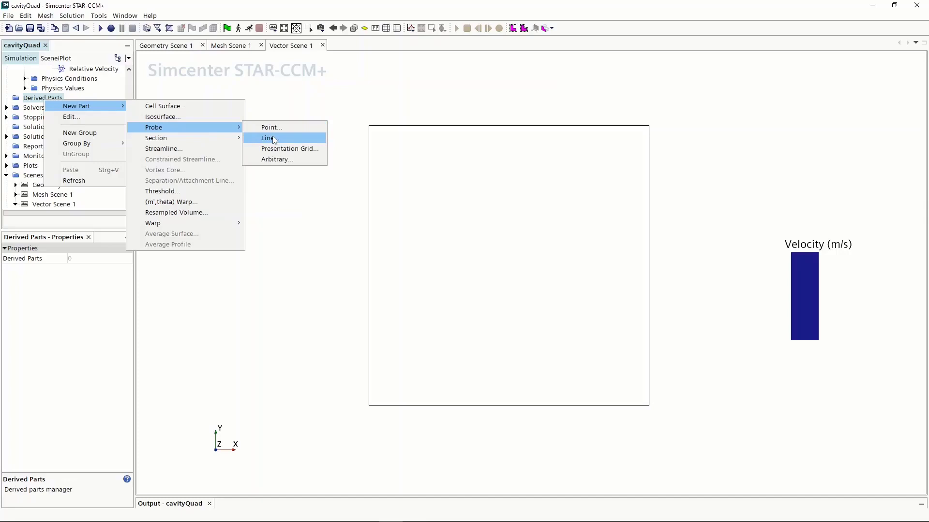
left_click(272, 139)
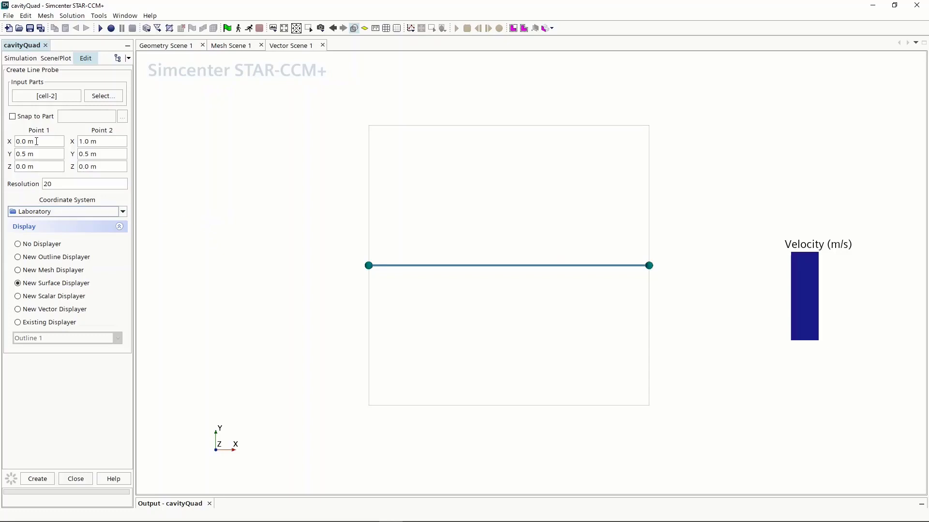
left_click_drag(16, 141, 27, 142)
type("0.5")
left_click(26, 153)
type("0")
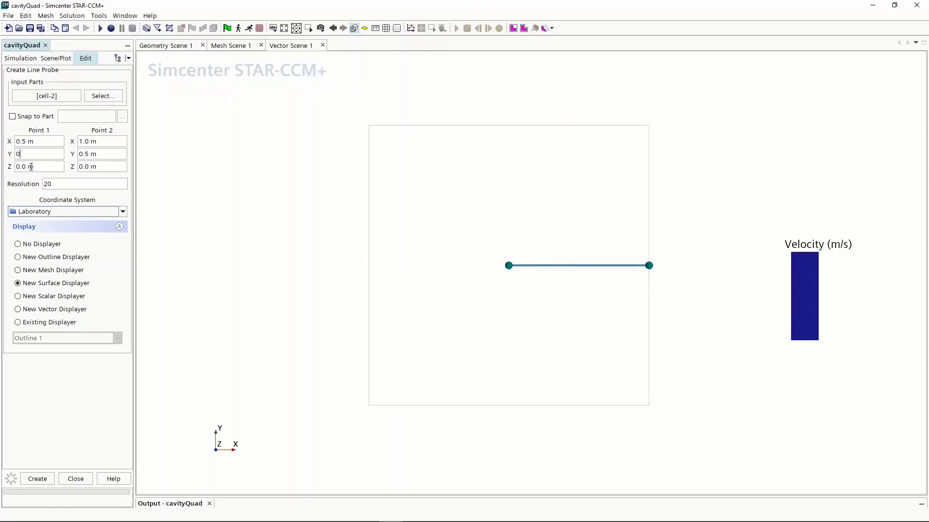
left_click(43, 167)
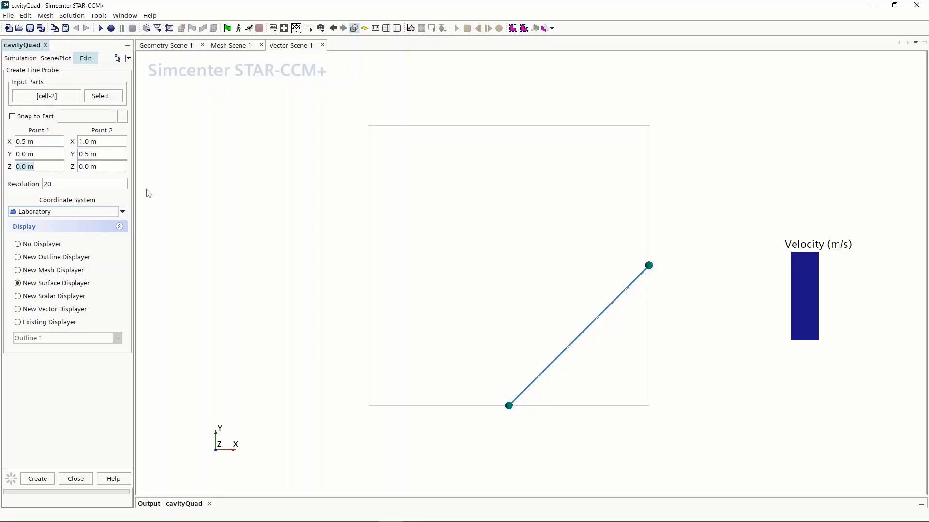
Set the line probe's Point 2 to X 0.5 m, Y 1.0 m.
left_click(101, 141)
type("0.5")
left_click(103, 150)
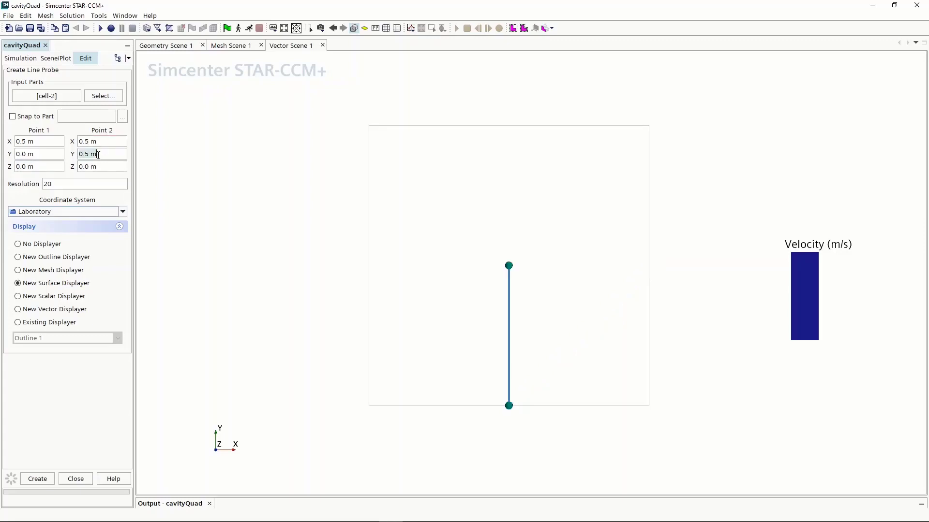
type("1")
Set the line probe's resolution to 50 with No Displayer, create it and close the probe settings.
left_click(81, 182)
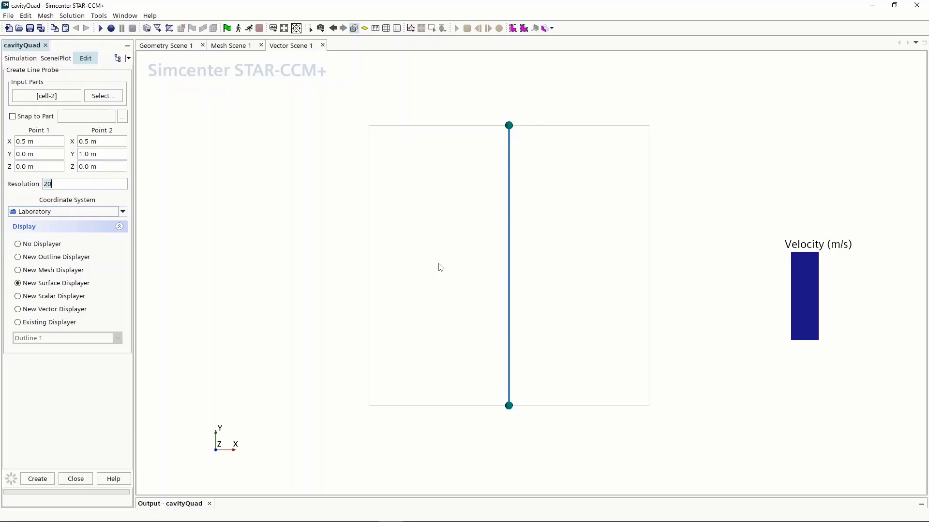
key("BackSpace")
key("BackSpace")
type("50")
left_click(18, 245)
left_click(43, 481)
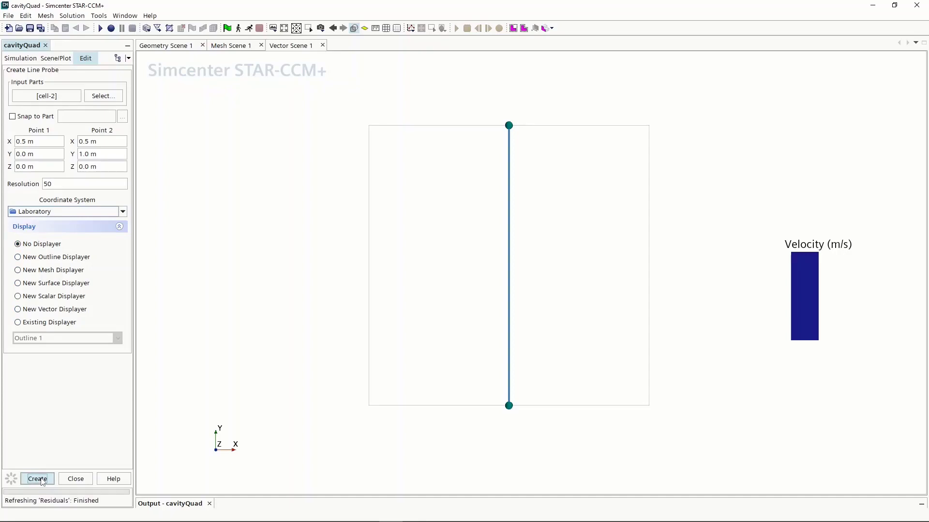
left_click(76, 479)
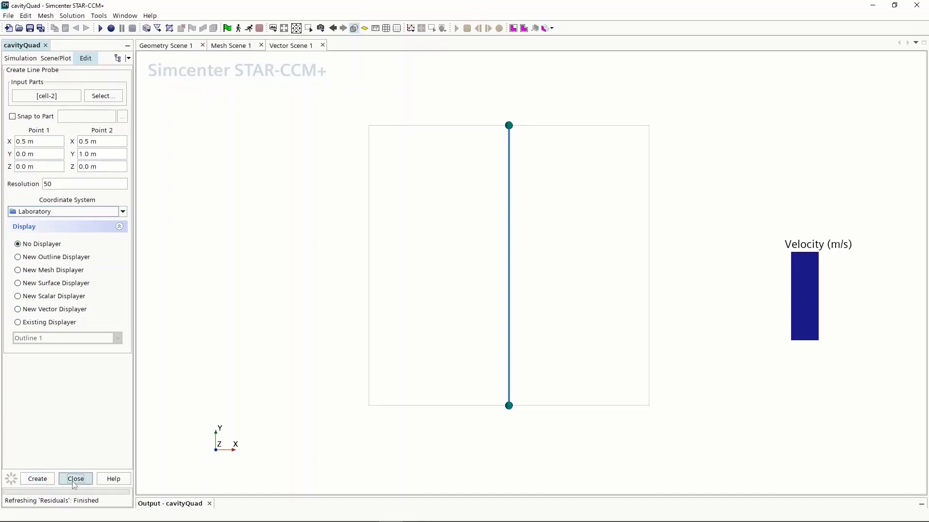
Rename the new line probe under Derived Parts as Simulation (u).
left_click(7, 241)
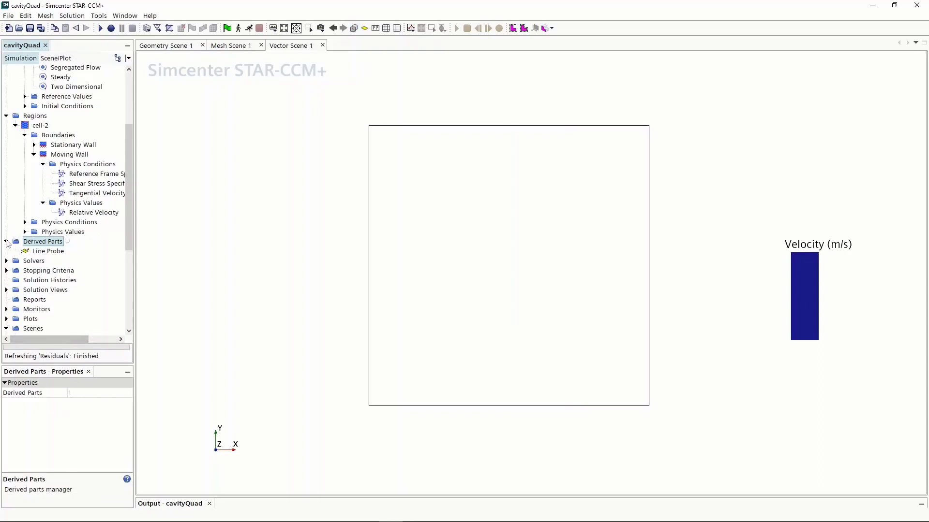
left_click(47, 252)
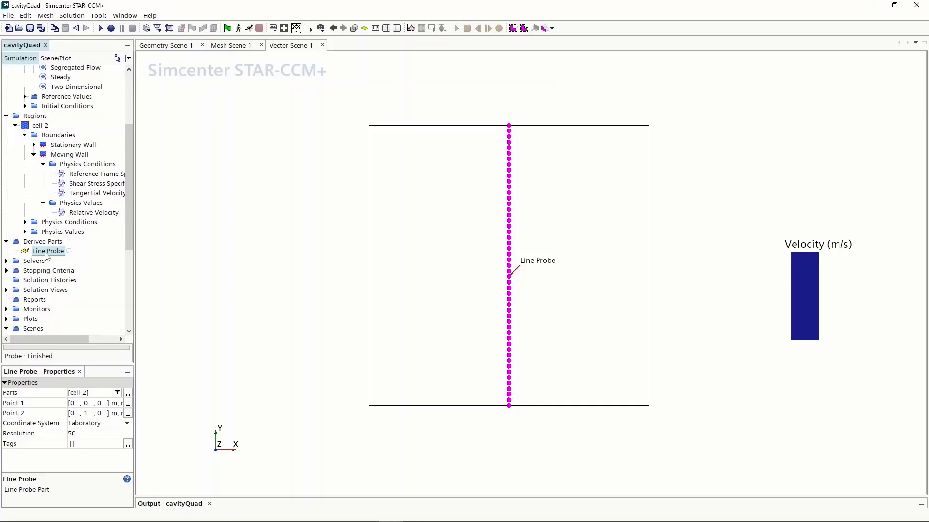
left_click(46, 252)
key("BackSpace")
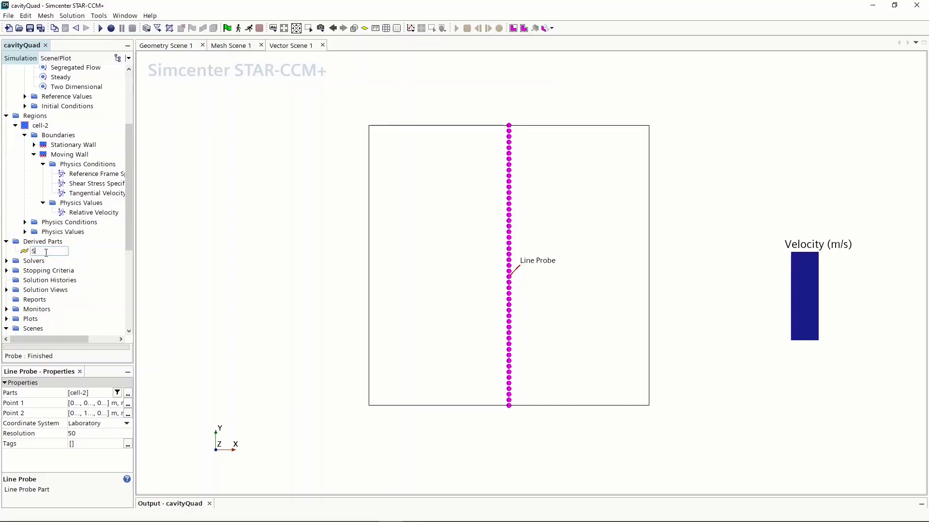
type("Simulati")
type("on ")
type("(u)")
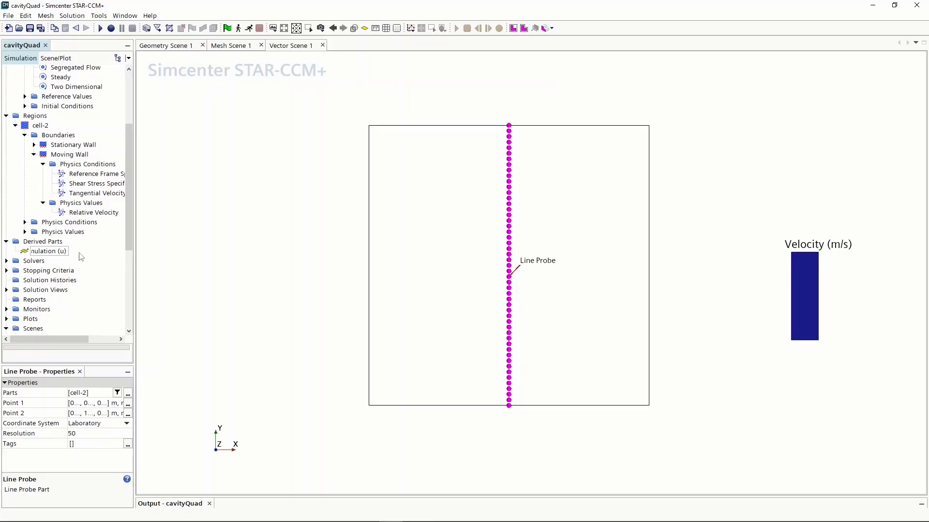
left_click(166, 260)
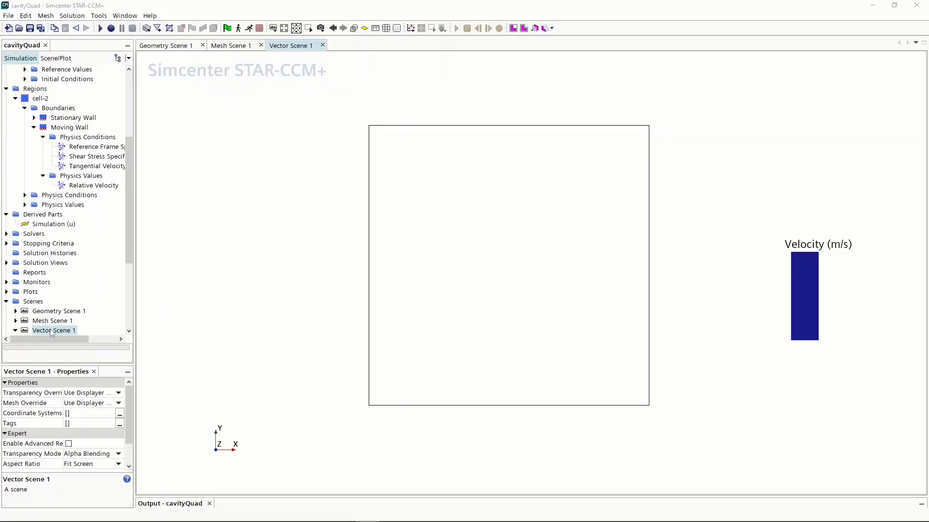
Copy the Simulation (u) line probe and paste the duplicate into Derived Parts.
right_click(49, 225)
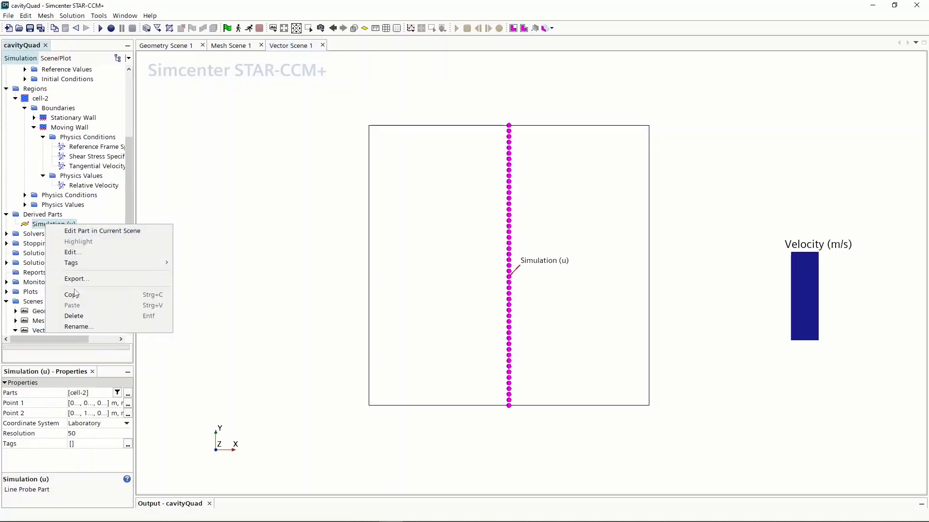
left_click(76, 294)
left_click(43, 216)
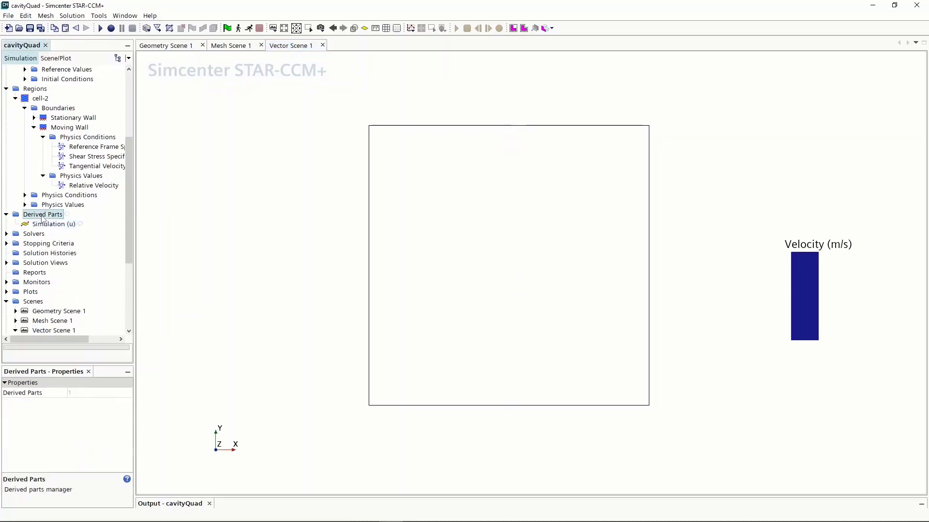
key("ctrl+v")
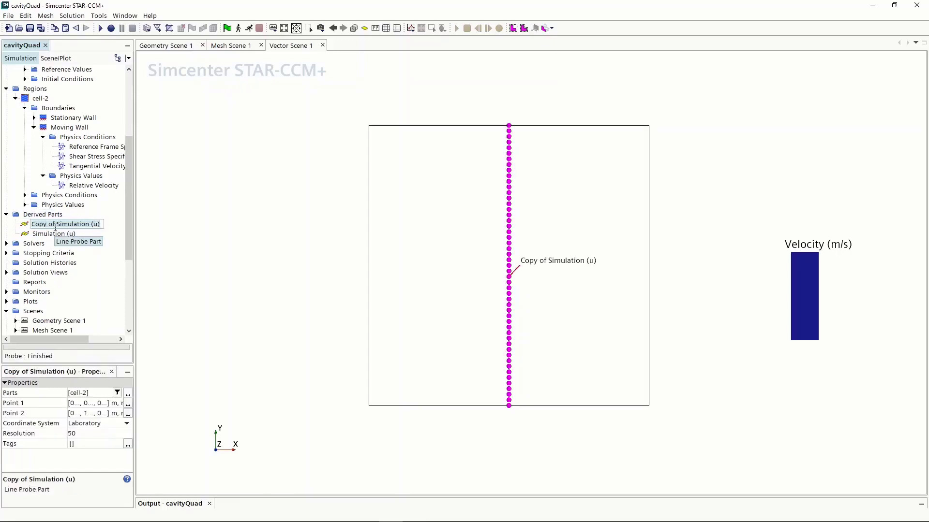
Rename the copied line probe under Derived Parts as Simulation (v).
left_click(55, 225)
type("Simulati")
type("on ")
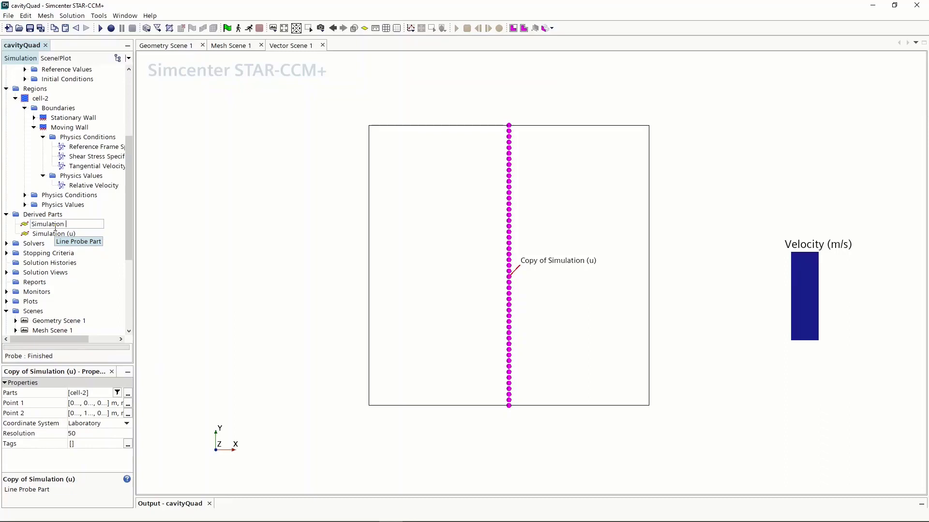
type("(v)")
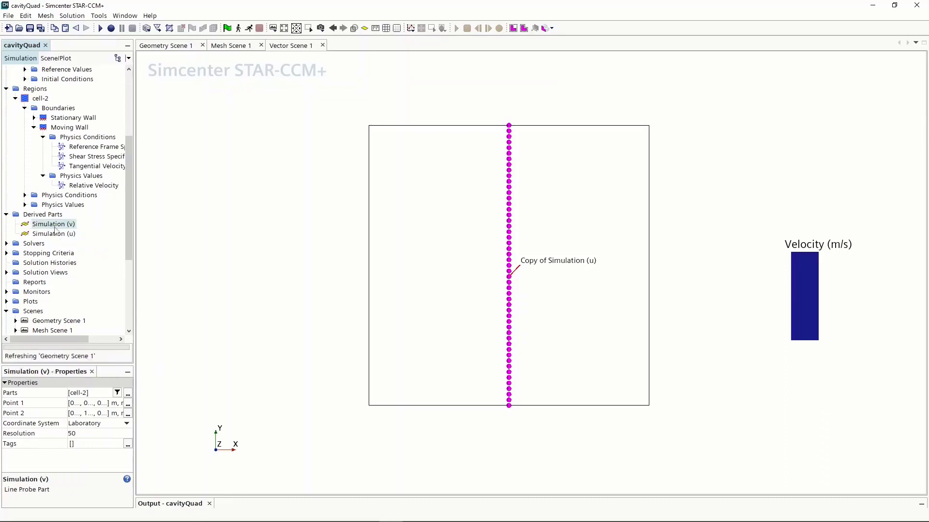
key("Return")
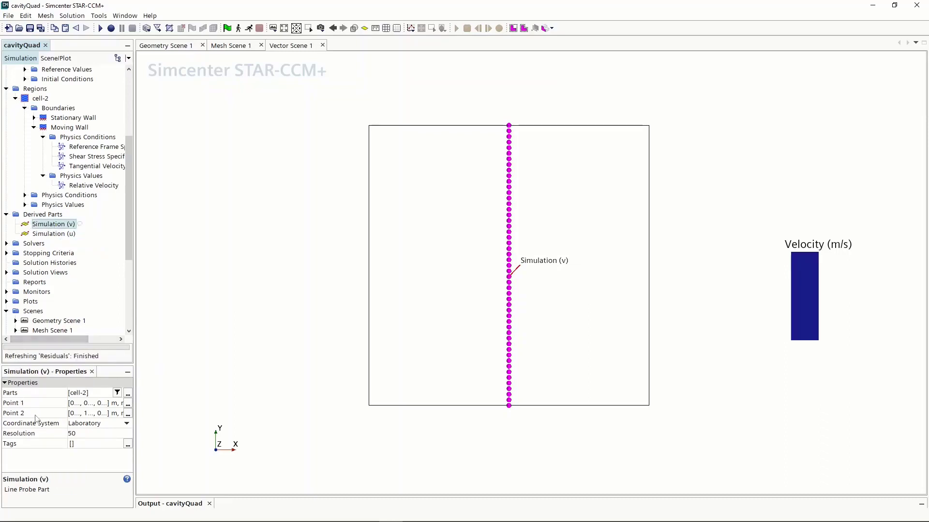
Set Point 1 of the Simulation (v) line probe to 0, 0.5, 0 m.
left_click(88, 403)
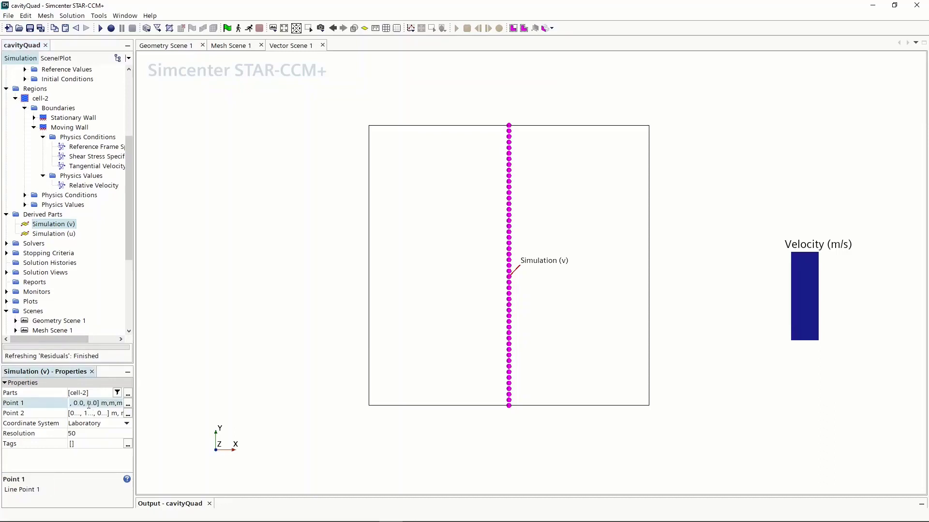
type("0")
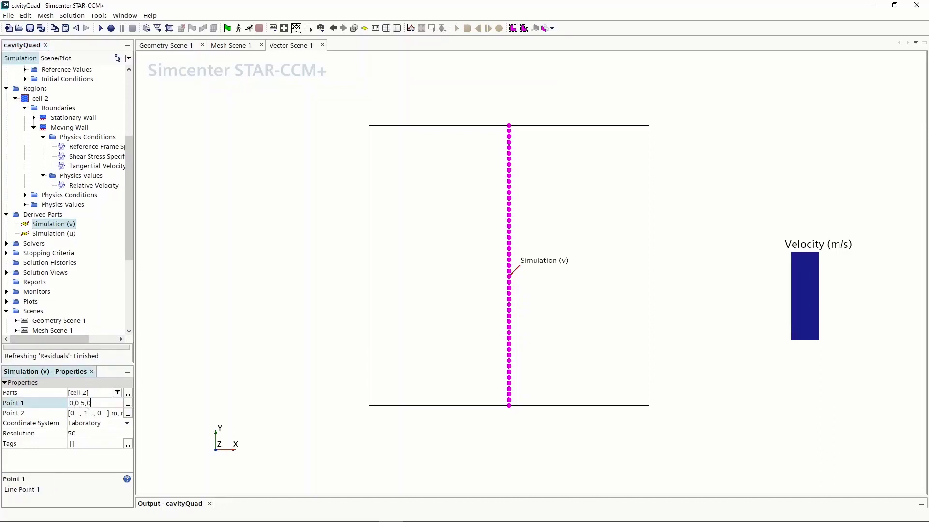
type(",0.5,0")
key("Return")
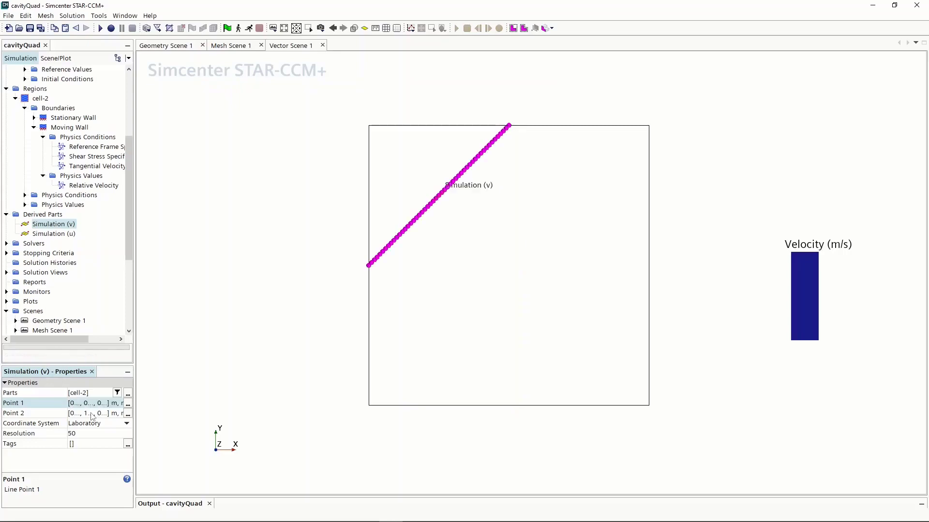
Set Point 2 of the Simulation (v) line probe to 1, 0.5, 0 m and save the simulation.
left_click(93, 414)
type("1")
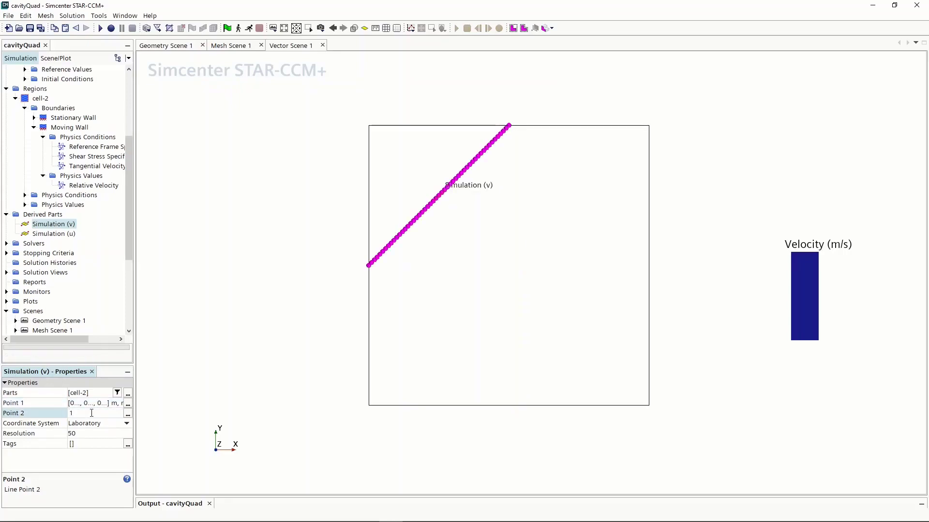
type(",0.5,0")
key("Return")
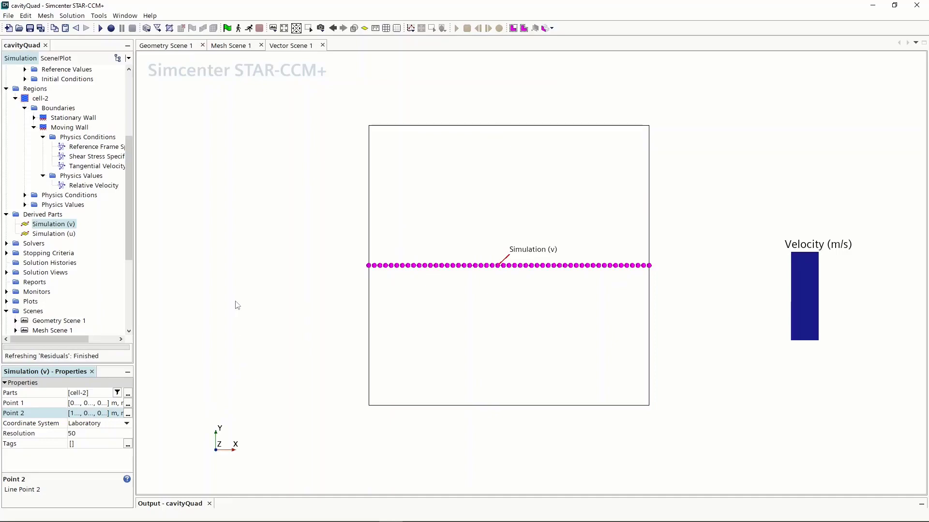
left_click(30, 28)
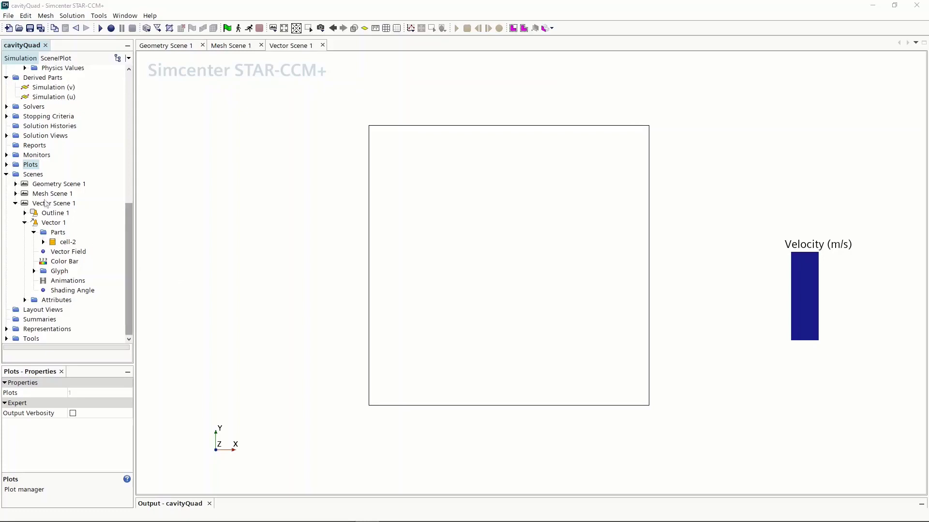
Create a new XY plot under Plots and rename it U-Velocity Profile.
right_click(31, 166)
mouse_move(59, 172)
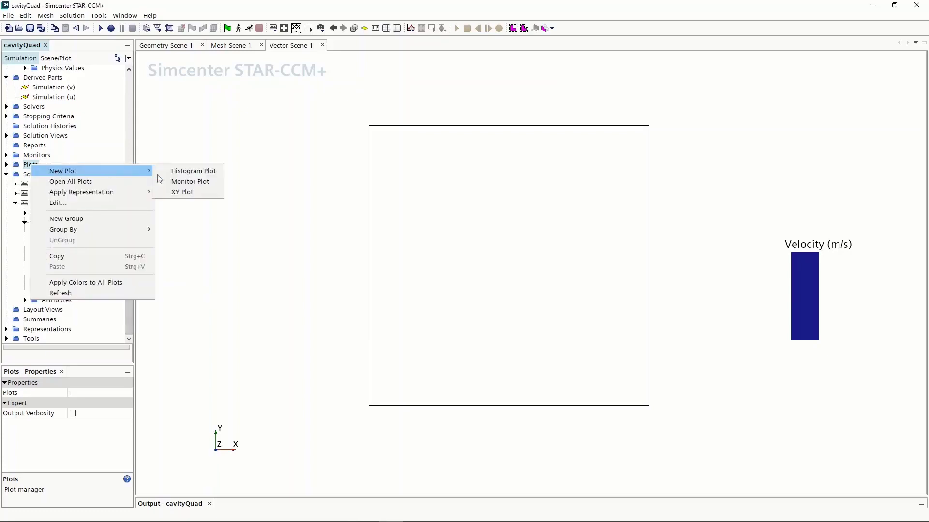
left_click(182, 193)
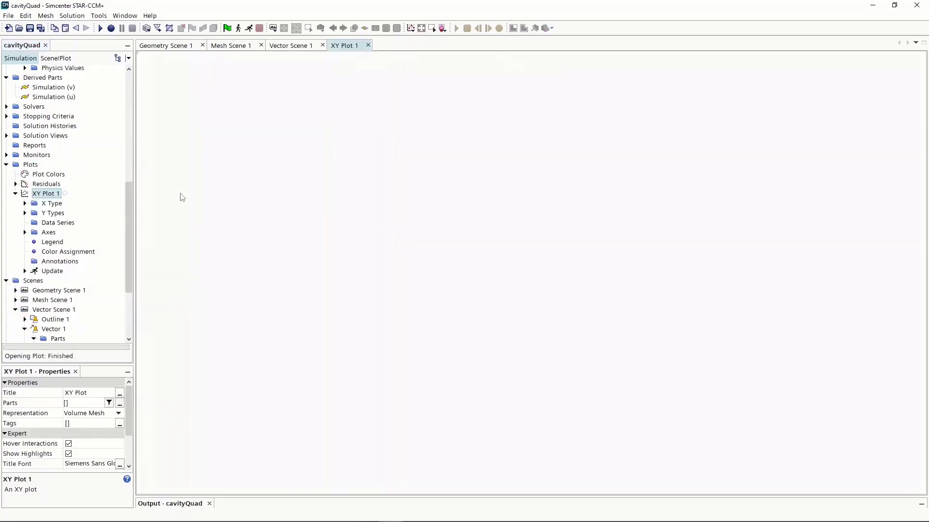
left_click(59, 194)
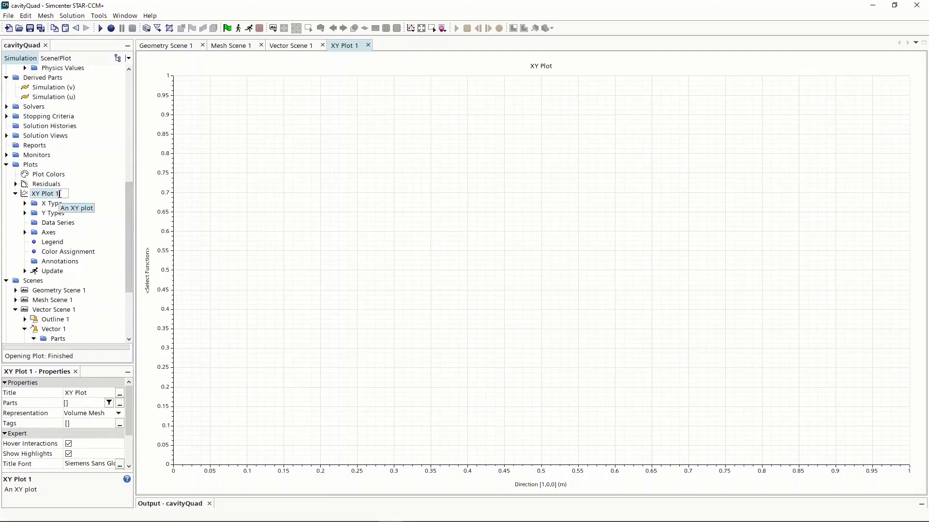
type("U-Velocit")
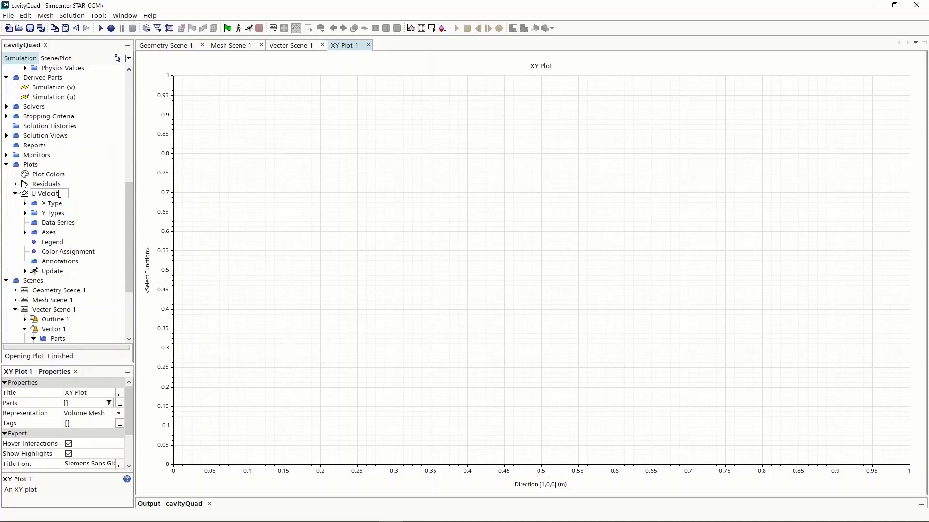
type("y Profile")
key("Return")
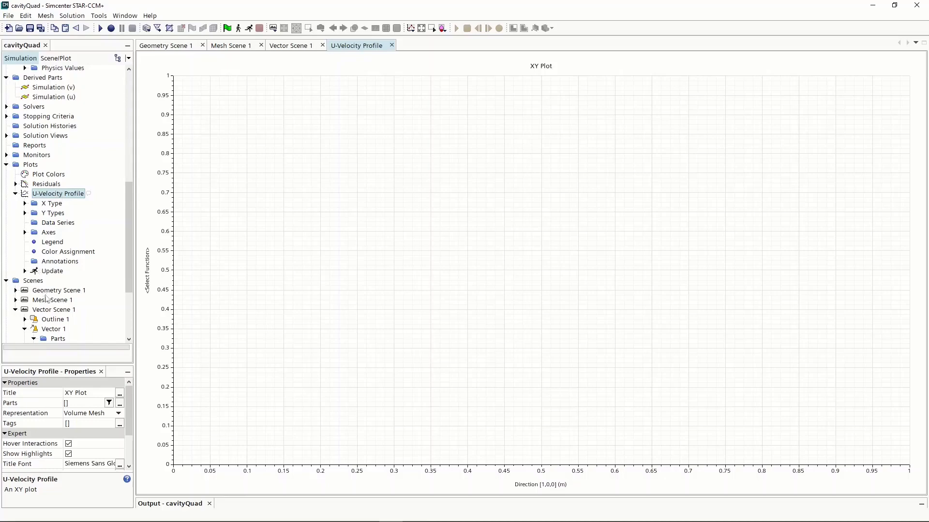
Assign the derived part Simulation (u) as the input part of the U-Velocity Profile plot.
left_click(120, 404)
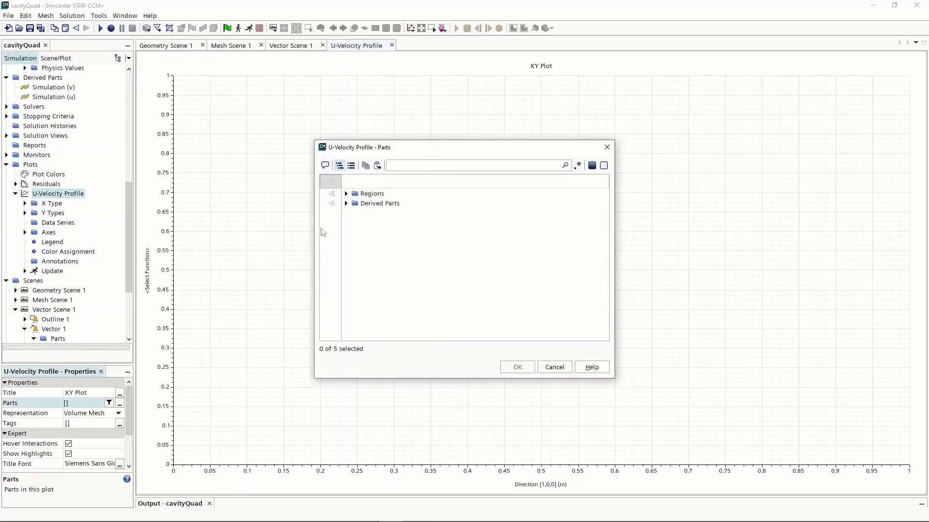
double_click(346, 204)
left_click(389, 213)
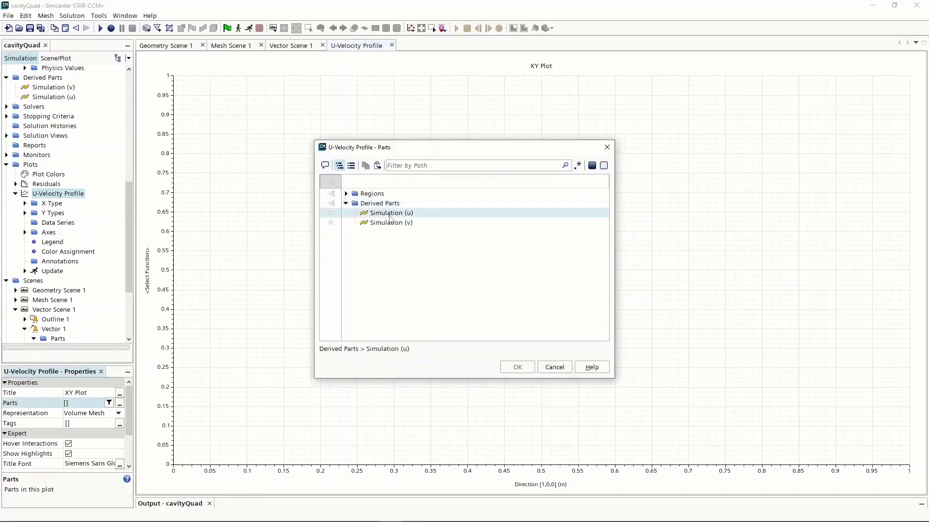
double_click(402, 215)
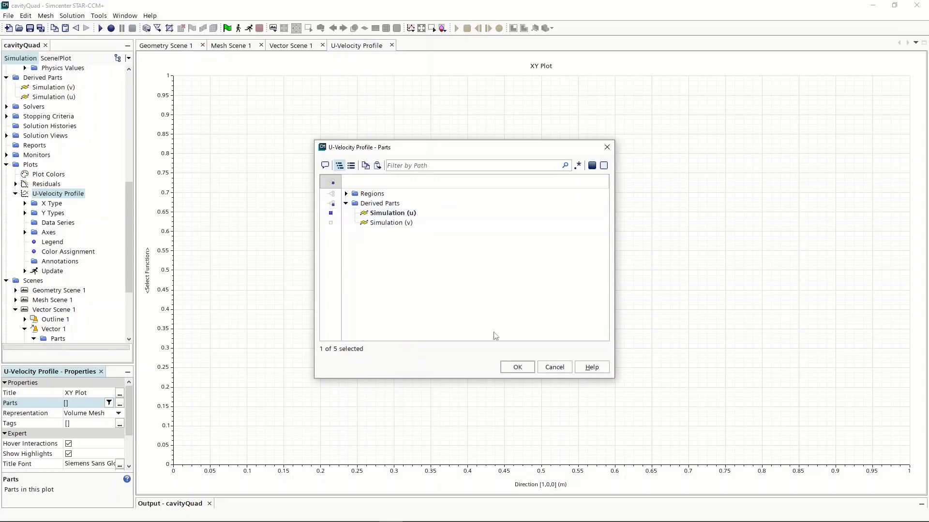
left_click(516, 367)
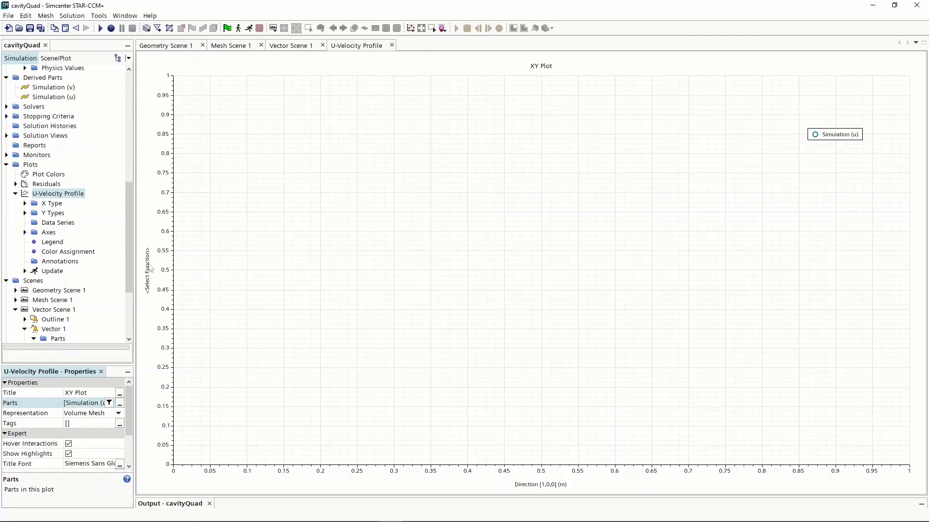
Set the X Type vector quantity of the U-Velocity Profile plot to 0, 1, 0 m and close its settings.
left_click(25, 204)
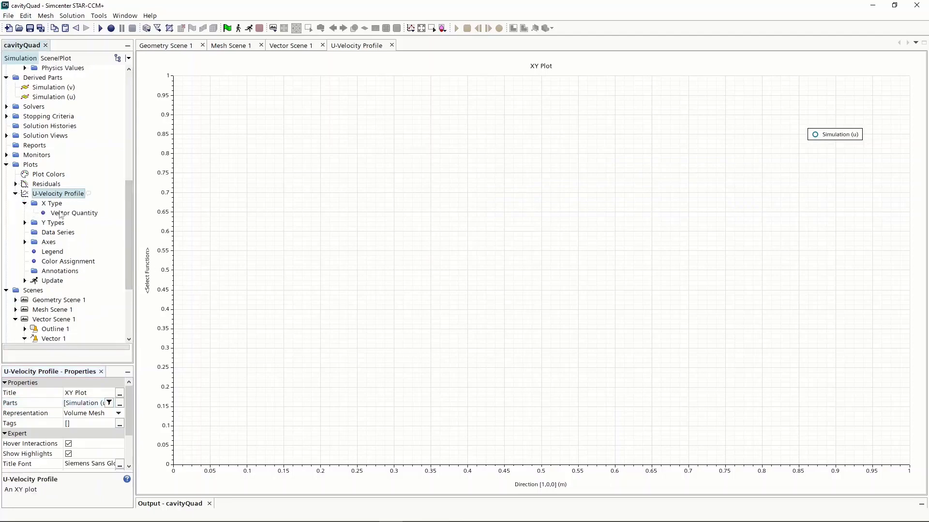
double_click(63, 213)
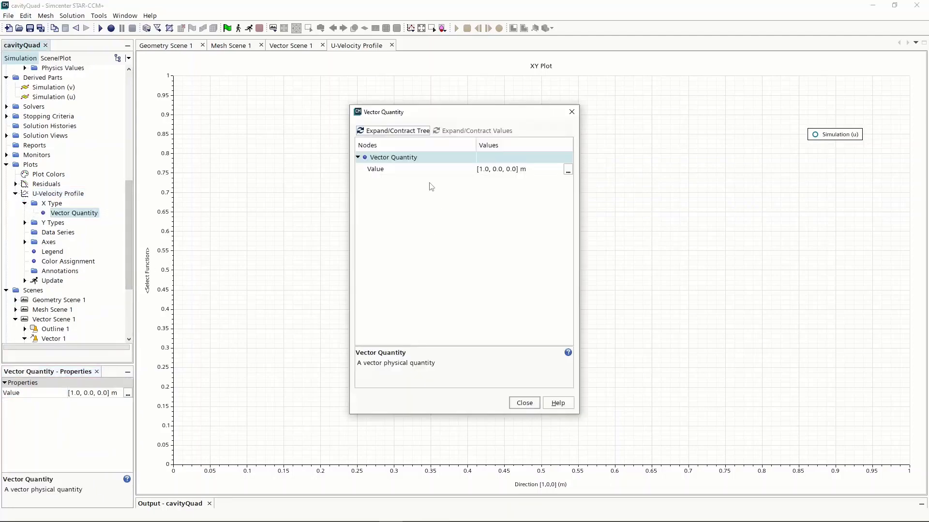
left_click(489, 172)
left_click(491, 171)
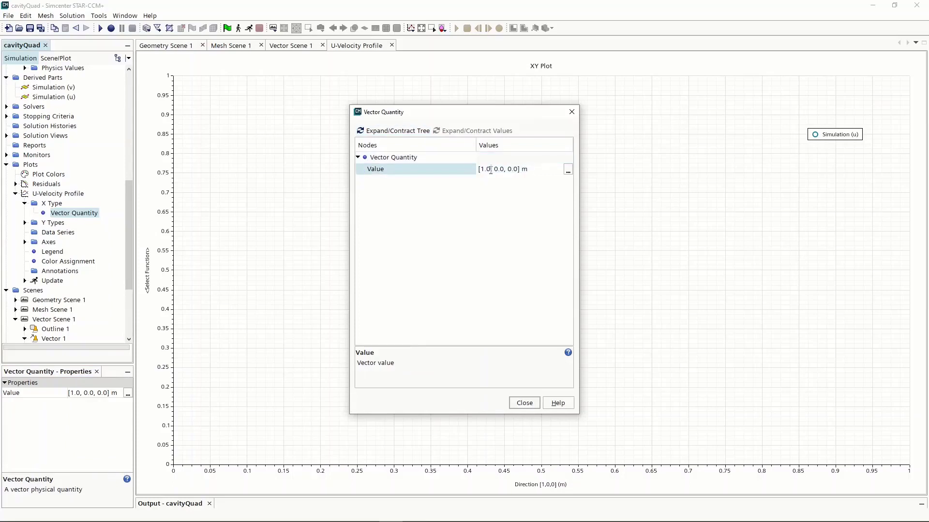
left_click_drag(491, 170, 488, 170)
type("0, 1")
left_click(524, 405)
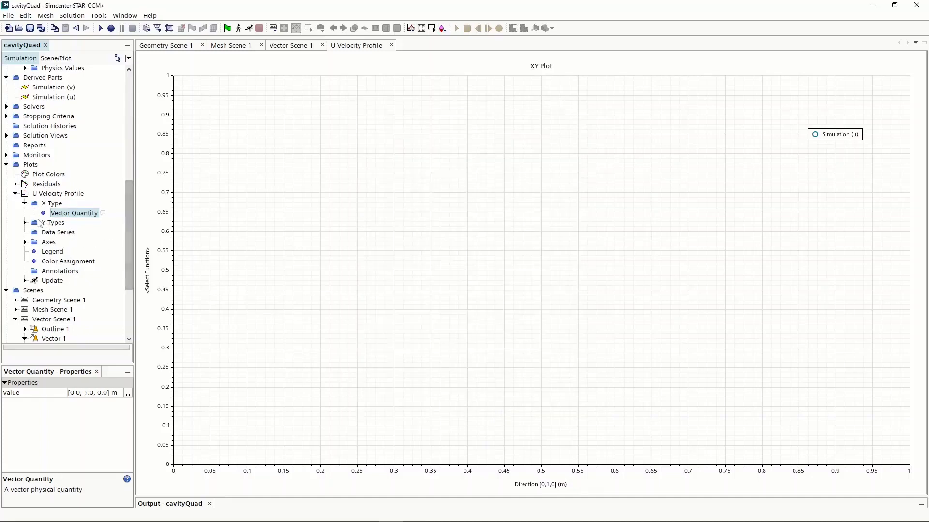
Set the scalar field function of the plot's Y Type 1 to the i component of Velocity in the Laboratory coordinate system.
left_click(25, 223)
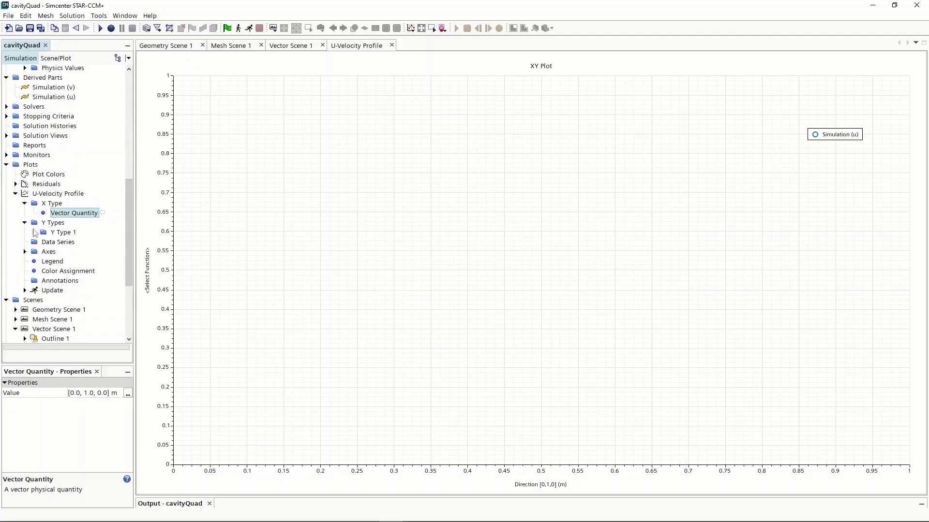
double_click(63, 233)
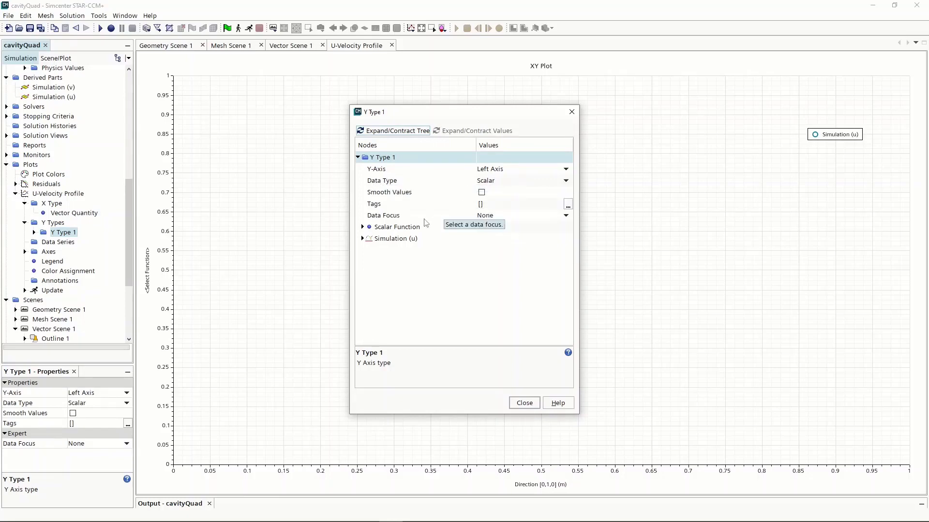
left_click(363, 227)
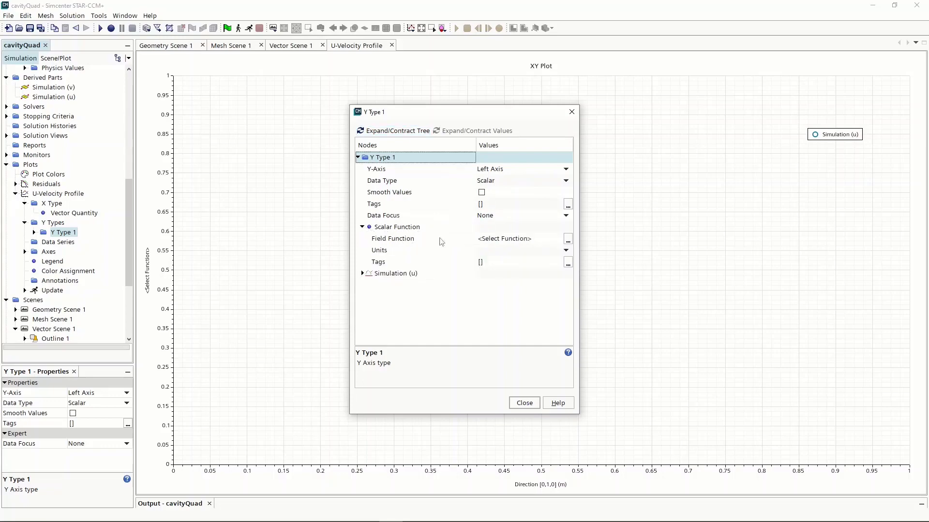
left_click(515, 240)
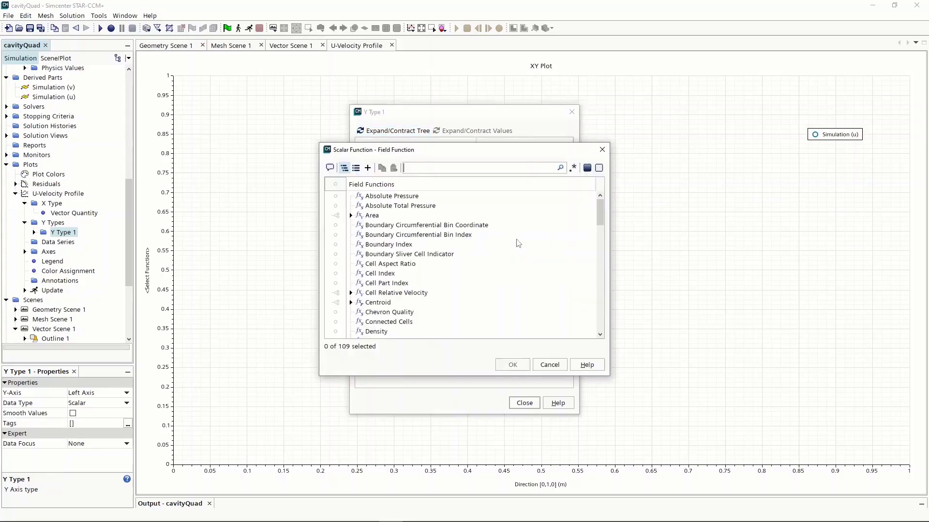
left_click(433, 168)
type("velo")
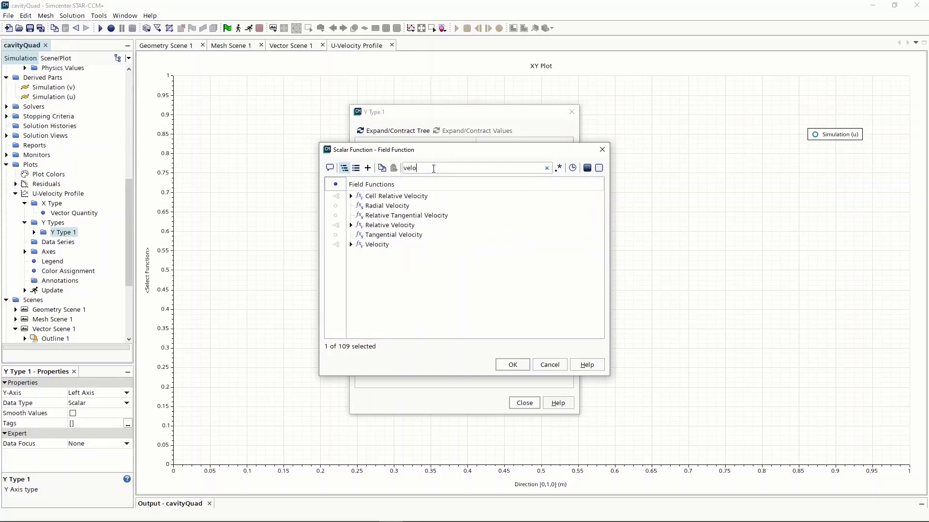
left_click(351, 245)
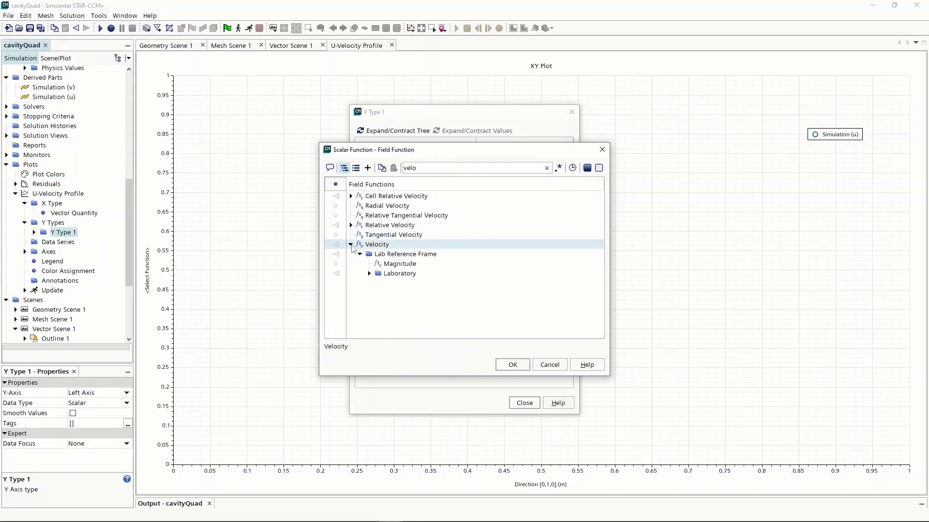
left_click(358, 255)
left_click(372, 264)
left_click(369, 274)
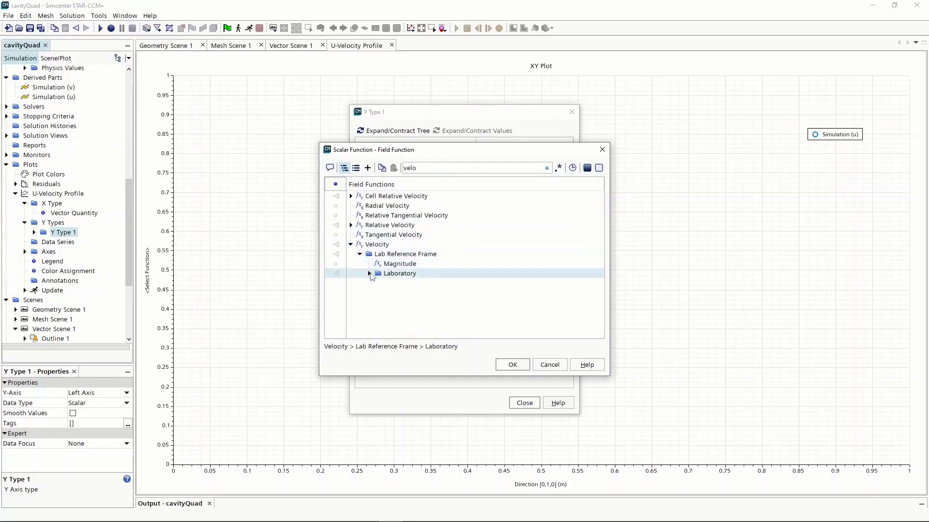
left_click(369, 273)
left_click(394, 284)
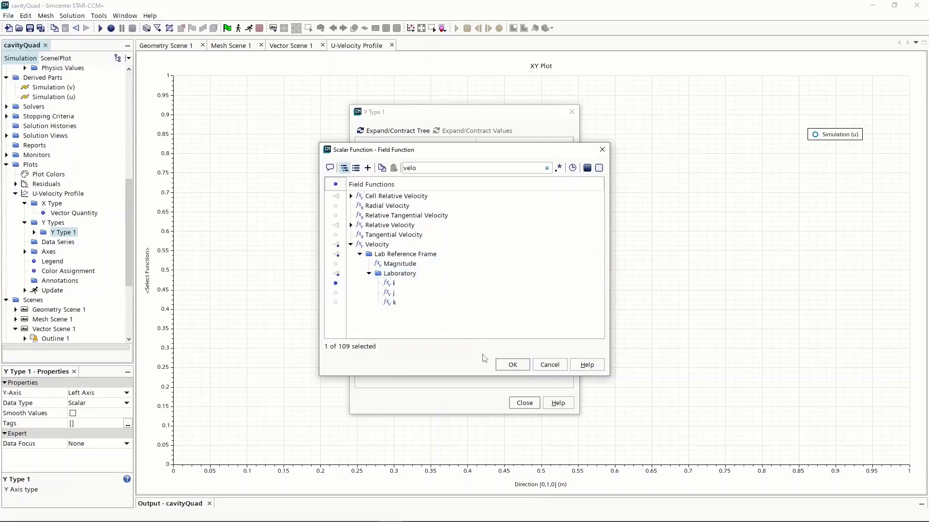
left_click(511, 366)
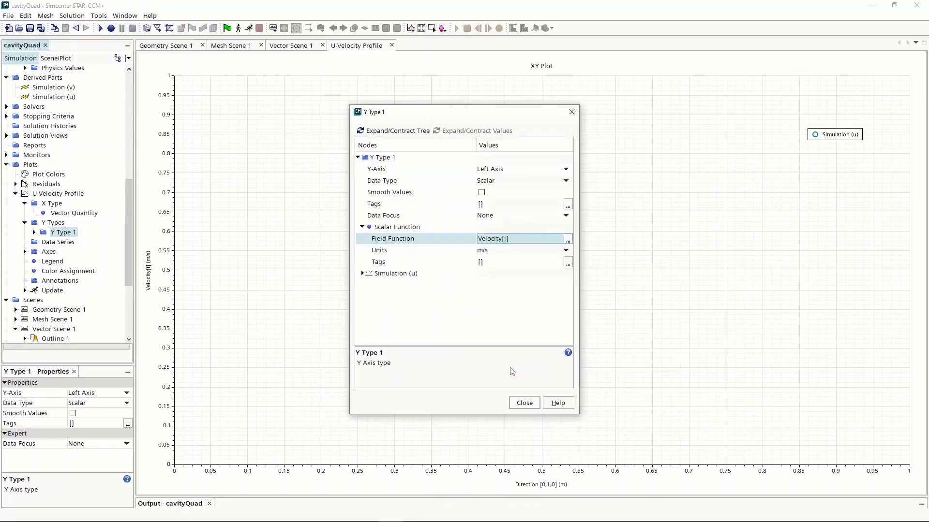